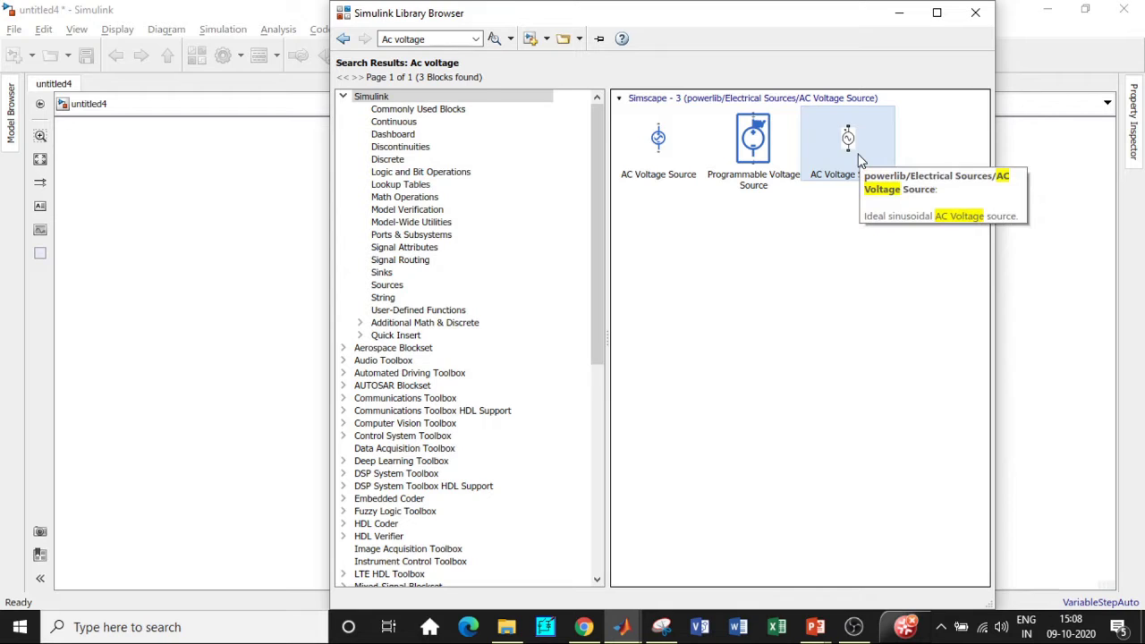
# - Search the block library for "Thyristor" and add the plain Thyristor block to the untitled4 model
pyautogui.click(432, 40)
pyautogui.press('BackSpace')
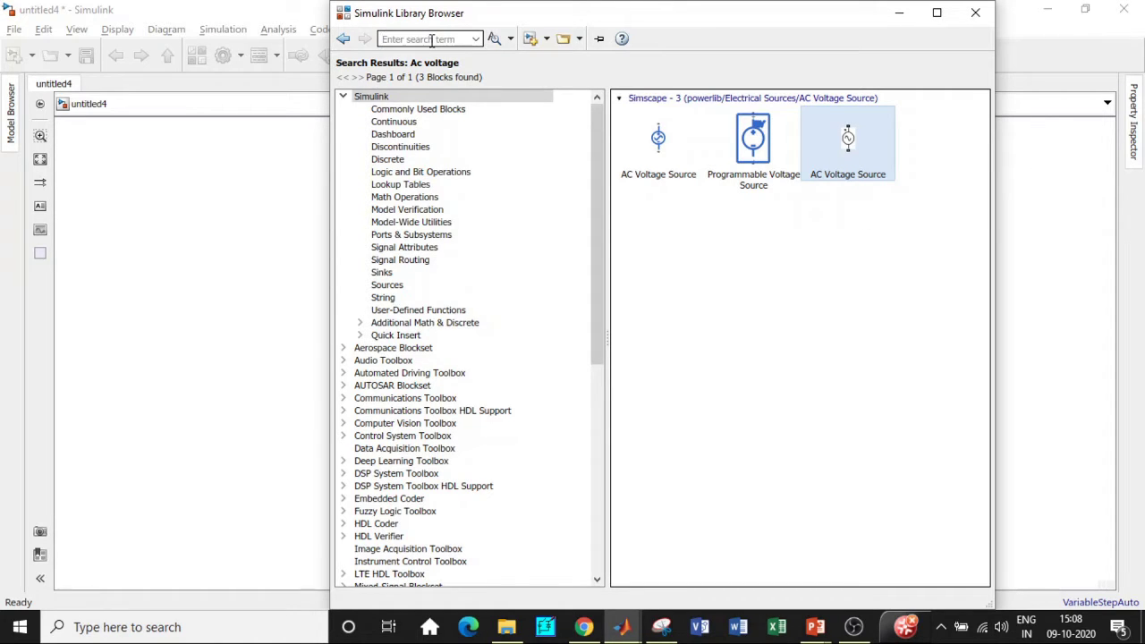
pyautogui.write('Thyr')
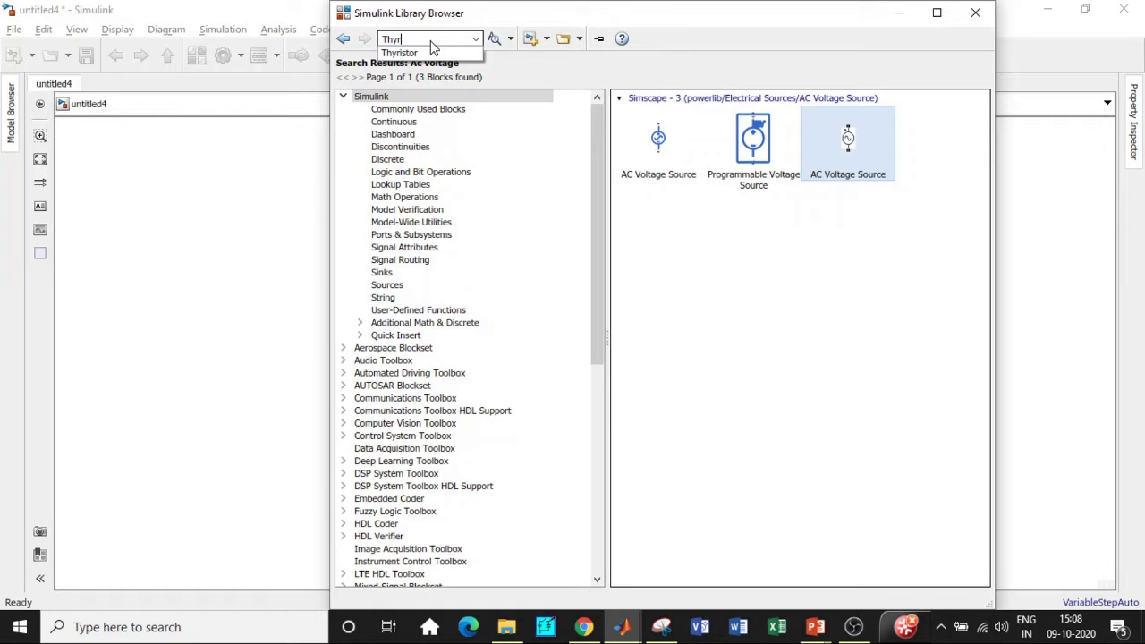
pyautogui.click(432, 53)
pyautogui.click(426, 39)
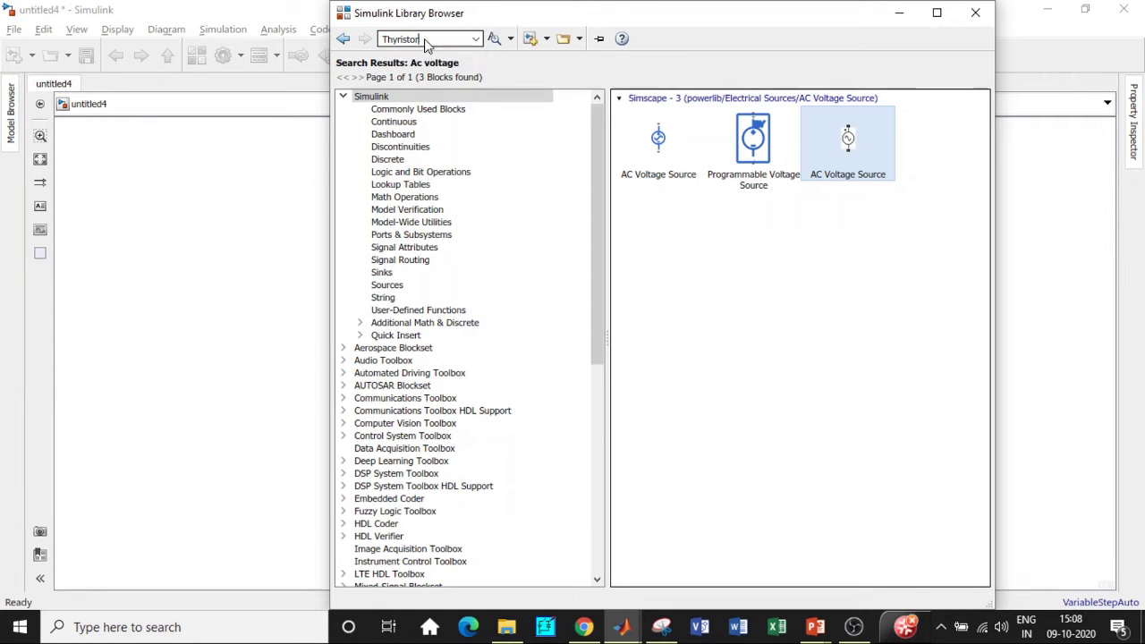
pyautogui.press('Return')
pyautogui.scroll(-5, 908, 320)
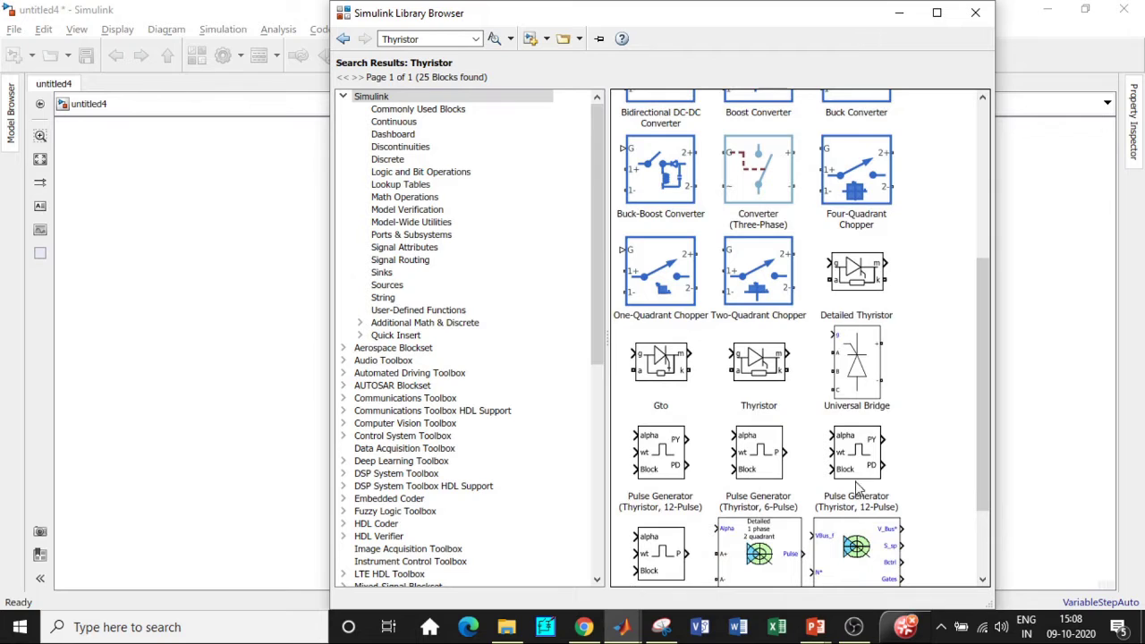
pyautogui.rightClick(769, 360)
pyautogui.click(859, 367)
# - Search the block library for "pulse generator" and add the Simulink Pulse Generator block to the model
pyautogui.click(418, 36)
pyautogui.press('BackSpace')
pyautogui.write('puls')
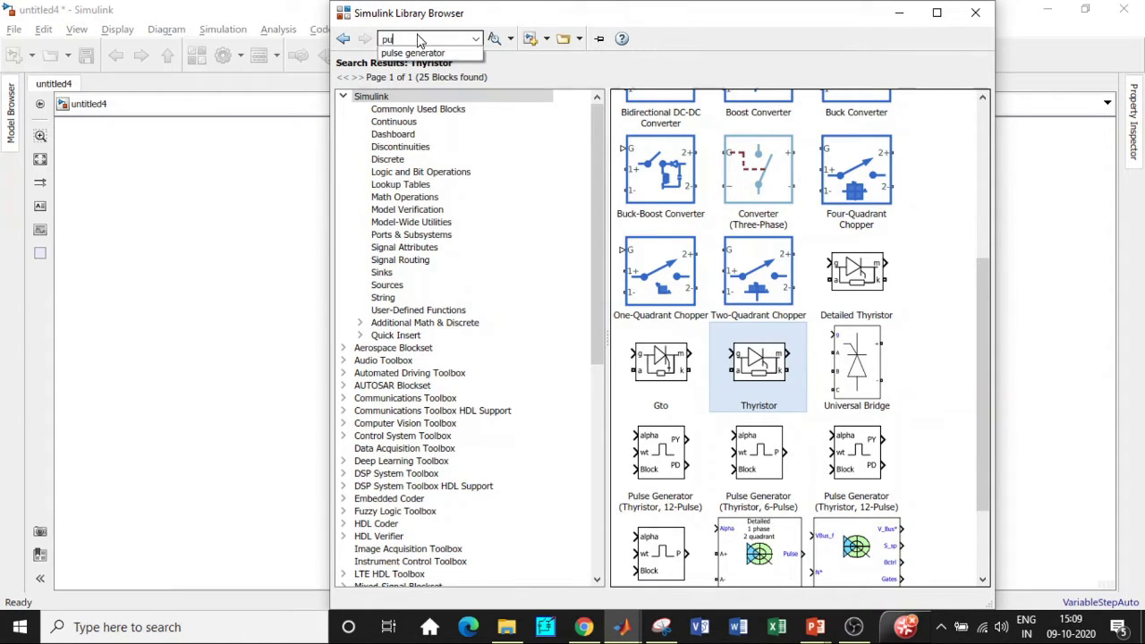
pyautogui.click(413, 53)
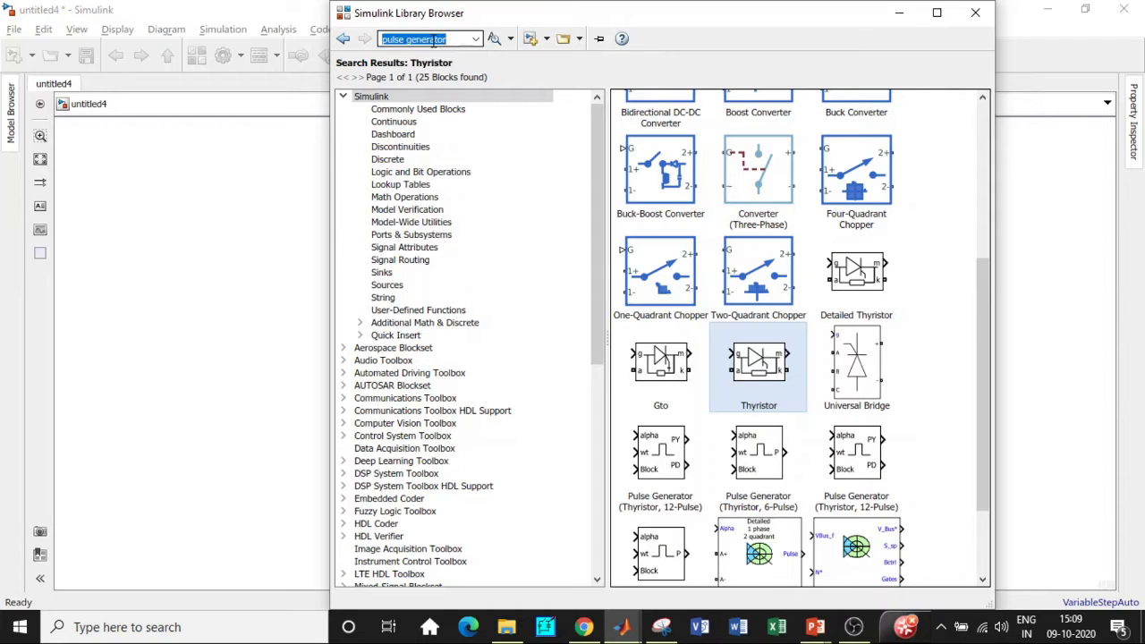
pyautogui.press('Return')
pyautogui.click(653, 138)
pyautogui.rightClick(657, 136)
pyautogui.click(693, 140)
# - Search the block library for "series RLC" and add the Series RLC Branch block to the model
pyautogui.click(454, 40)
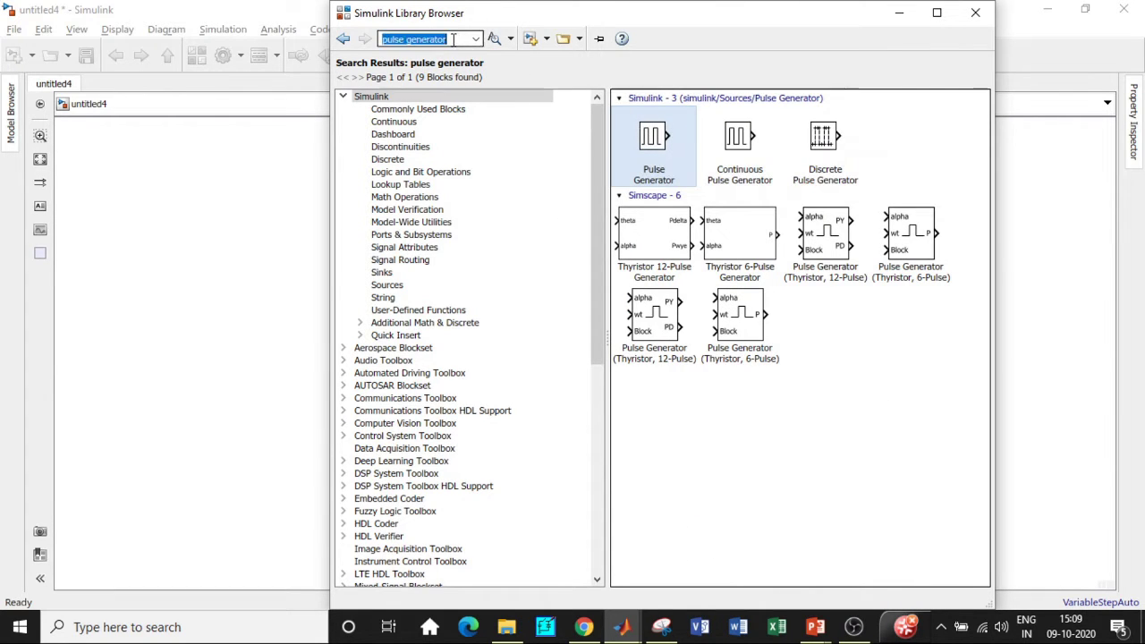
pyautogui.write('series')
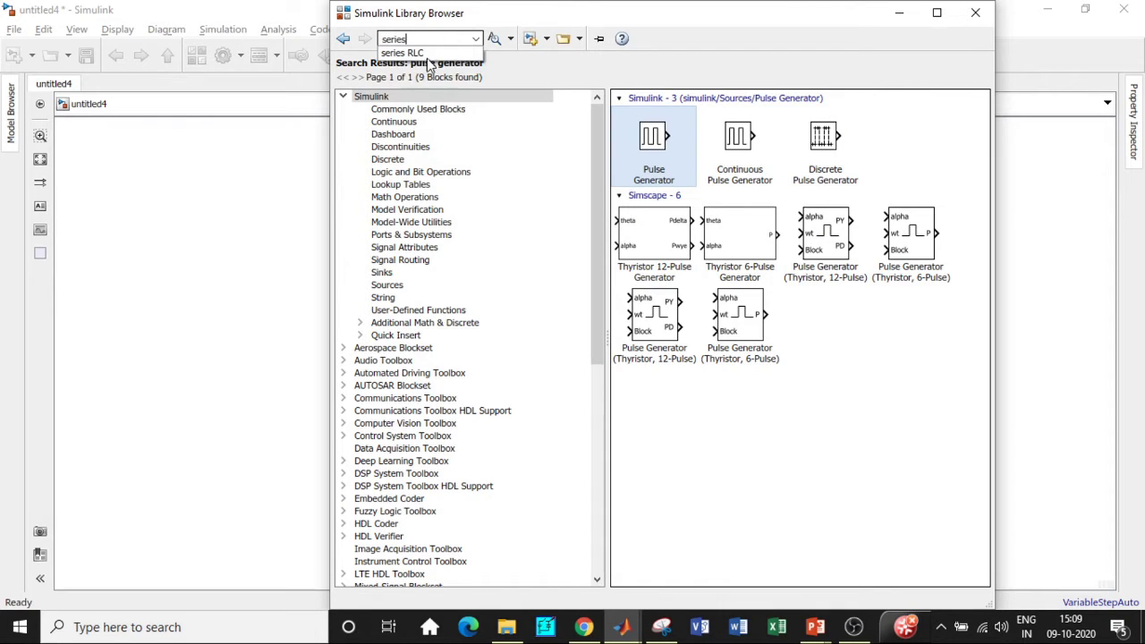
pyautogui.click(427, 55)
pyautogui.press('Return')
pyautogui.rightClick(678, 249)
pyautogui.click(573, 148)
# - Search the block library for "scope" and add the Simulink Scope block to the model
pyautogui.click(438, 38)
pyautogui.press('BackSpace')
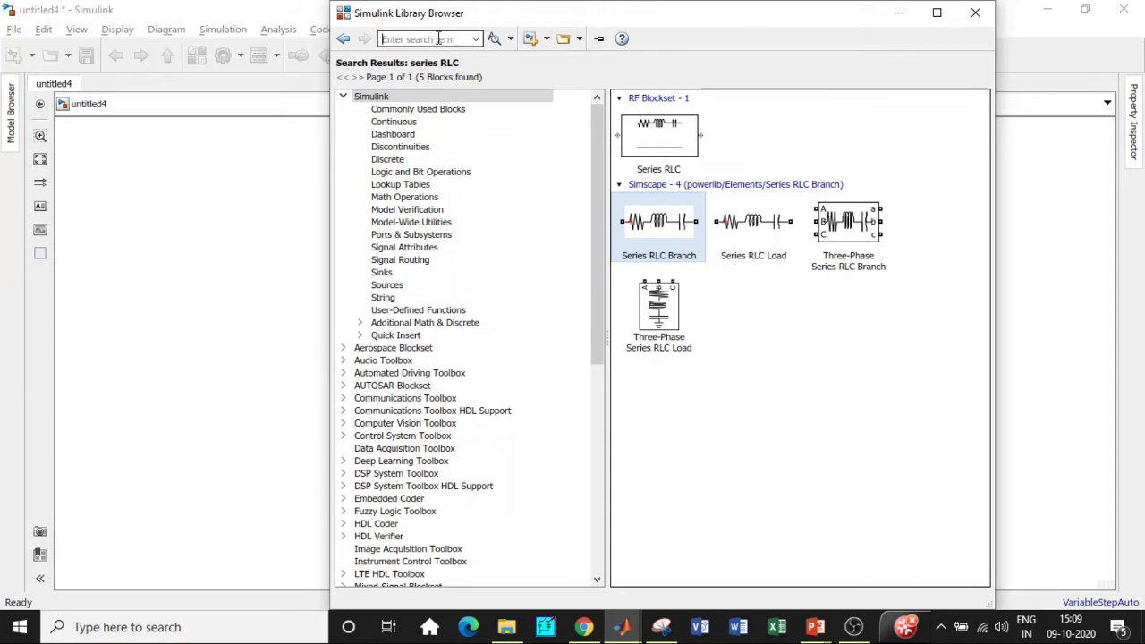
pyautogui.write('sc')
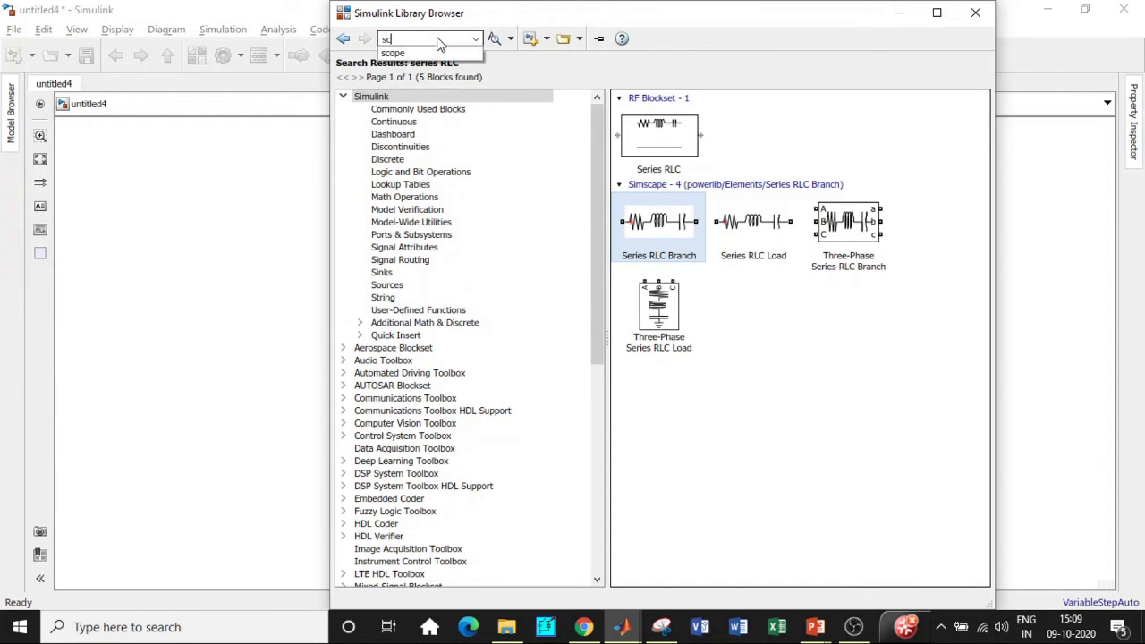
pyautogui.write('ope')
pyautogui.press('Return')
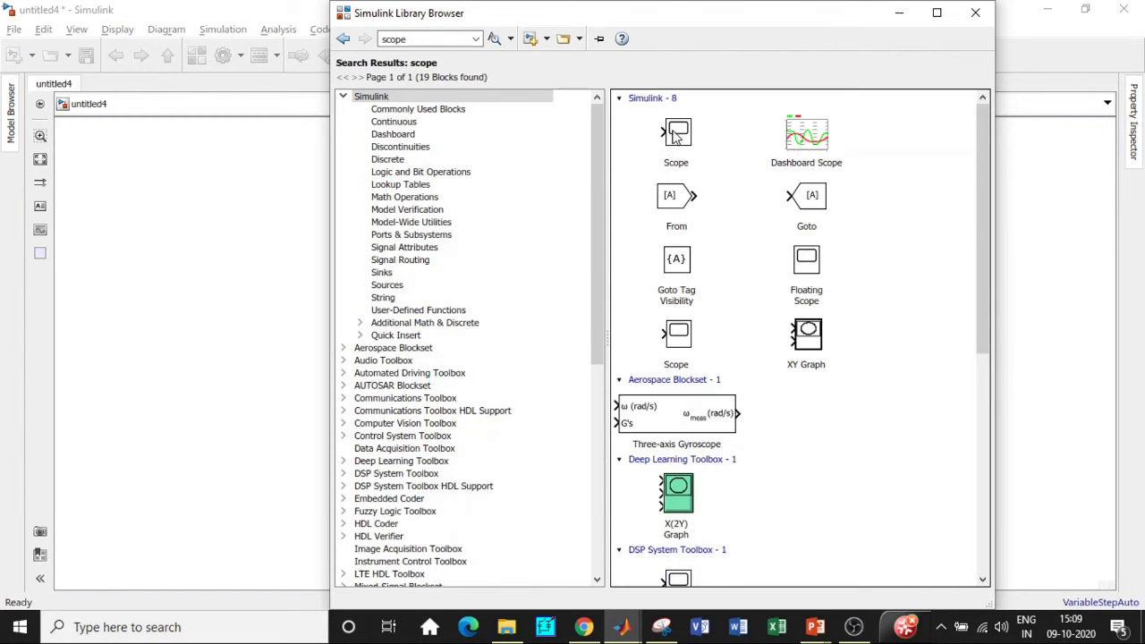
pyautogui.click(675, 134)
pyautogui.rightClick(675, 134)
pyautogui.click(716, 141)
# - Search the block library for "mosfet", add the Simscape Mosfet block to the model, and clear the search term
pyautogui.click(416, 39)
pyautogui.press('BackSpace')
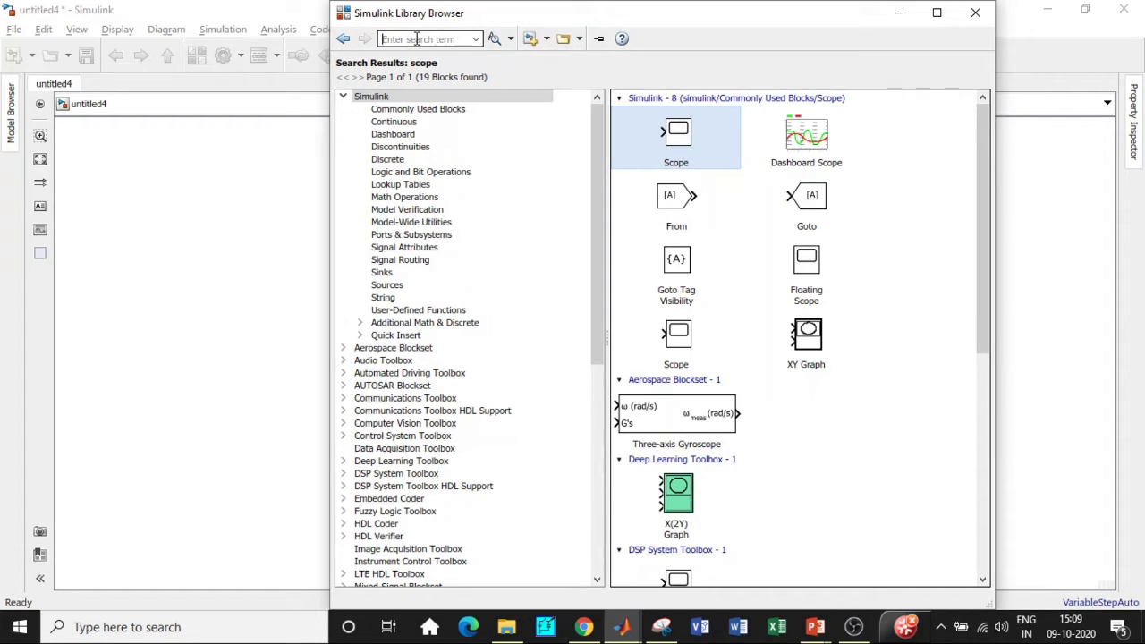
pyautogui.write('mos')
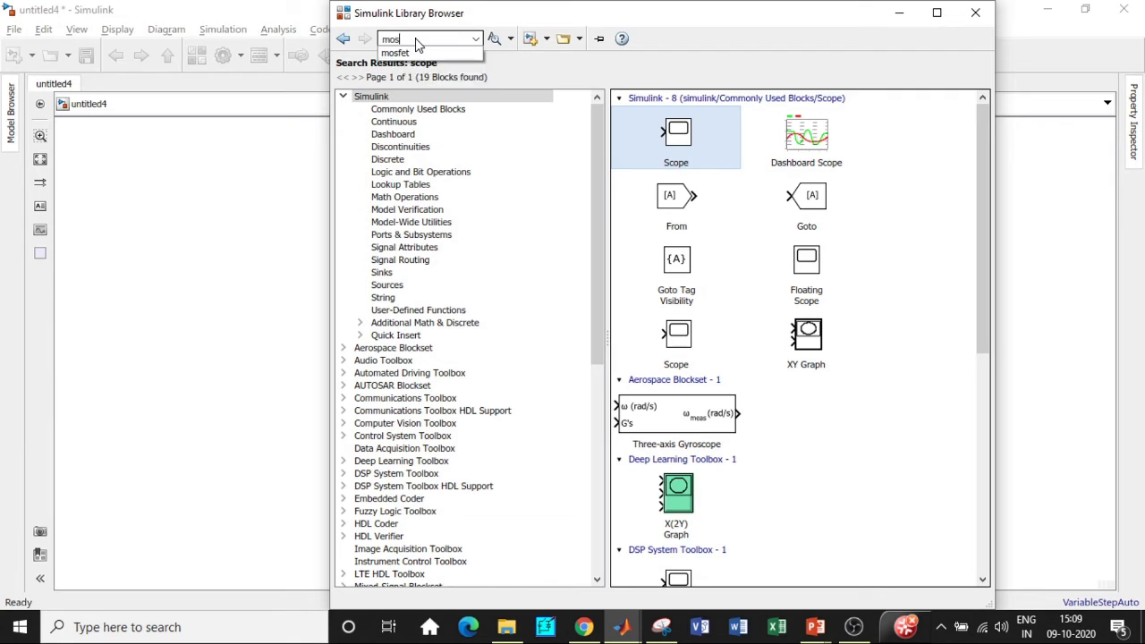
pyautogui.click(417, 43)
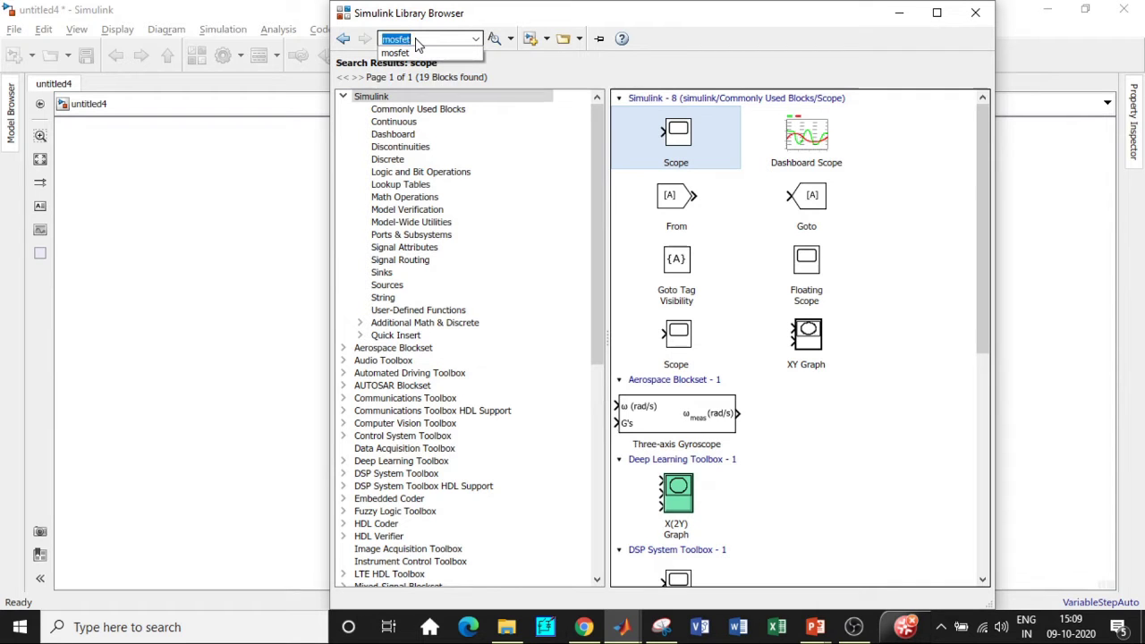
pyautogui.press('Return')
pyautogui.press('Return')
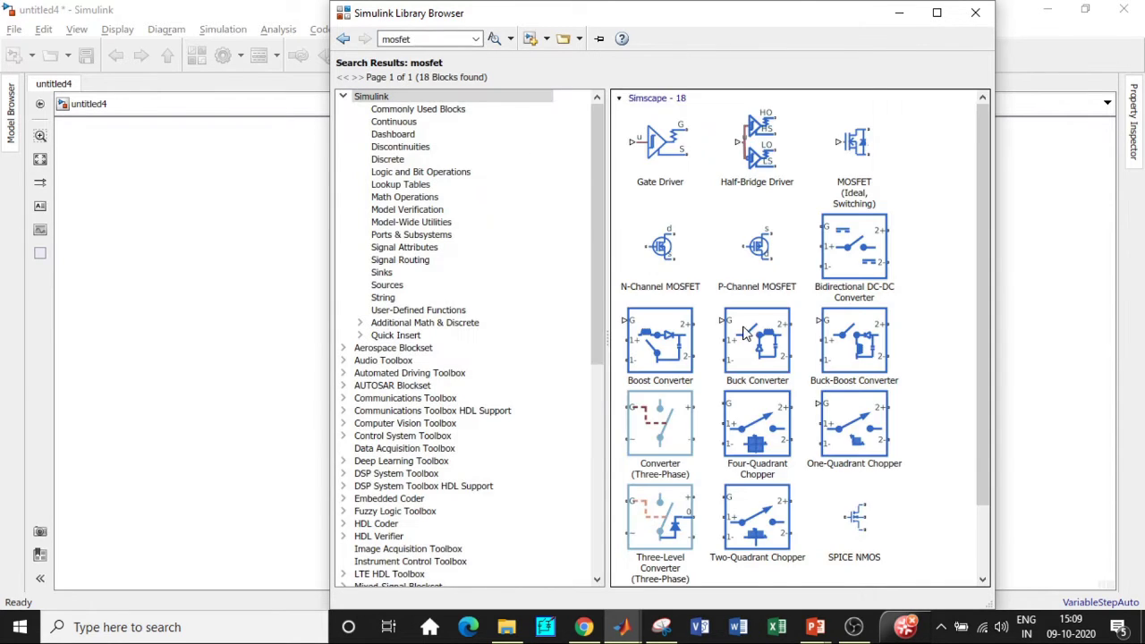
pyautogui.scroll(-2, 739, 331)
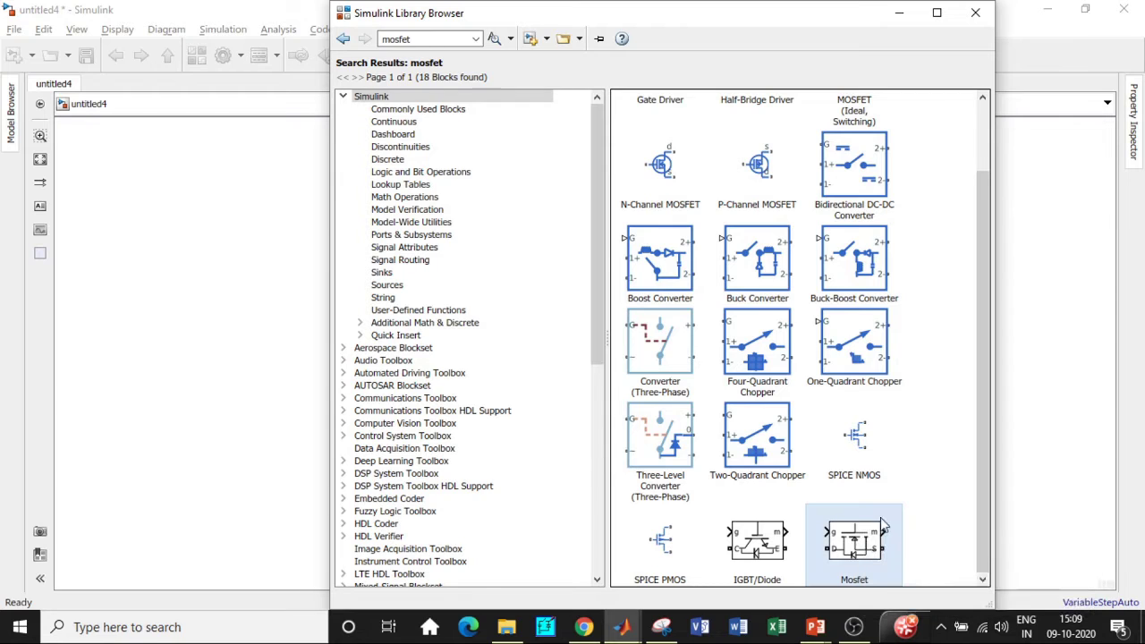
pyautogui.click(413, 35)
pyautogui.press('BackSpace')
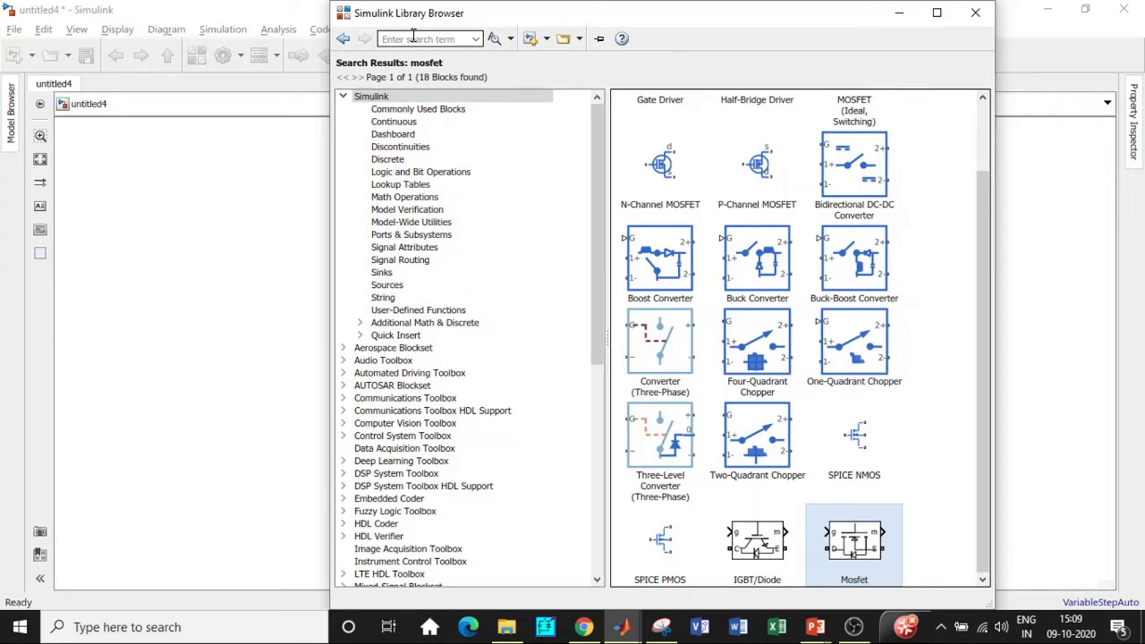
# - Return to the model canvas and spread out the stacked Series RLC Branch, thyristor, AC source and Continuous blocks
pyautogui.click(900, 22)
pyautogui.moveTo(591, 351); pyautogui.dragTo(725, 268)
pyautogui.moveTo(583, 356); pyautogui.dragTo(382, 277)
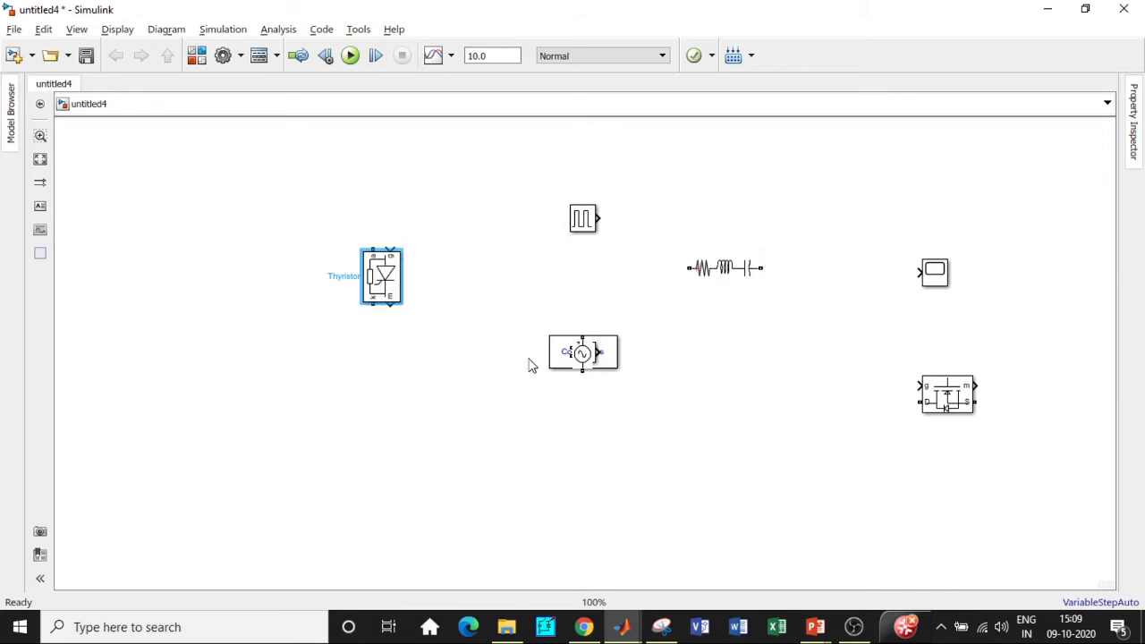
pyautogui.moveTo(582, 354); pyautogui.dragTo(178, 337)
pyautogui.moveTo(590, 358); pyautogui.dragTo(179, 147)
# - Move the thyristor closer to the AC source, above and beside it, and rotate it 180 degrees
pyautogui.moveTo(399, 297); pyautogui.dragTo(298, 255)
pyautogui.hotkey('ctrl', 'r')
pyautogui.hotkey('ctrl', 'r')
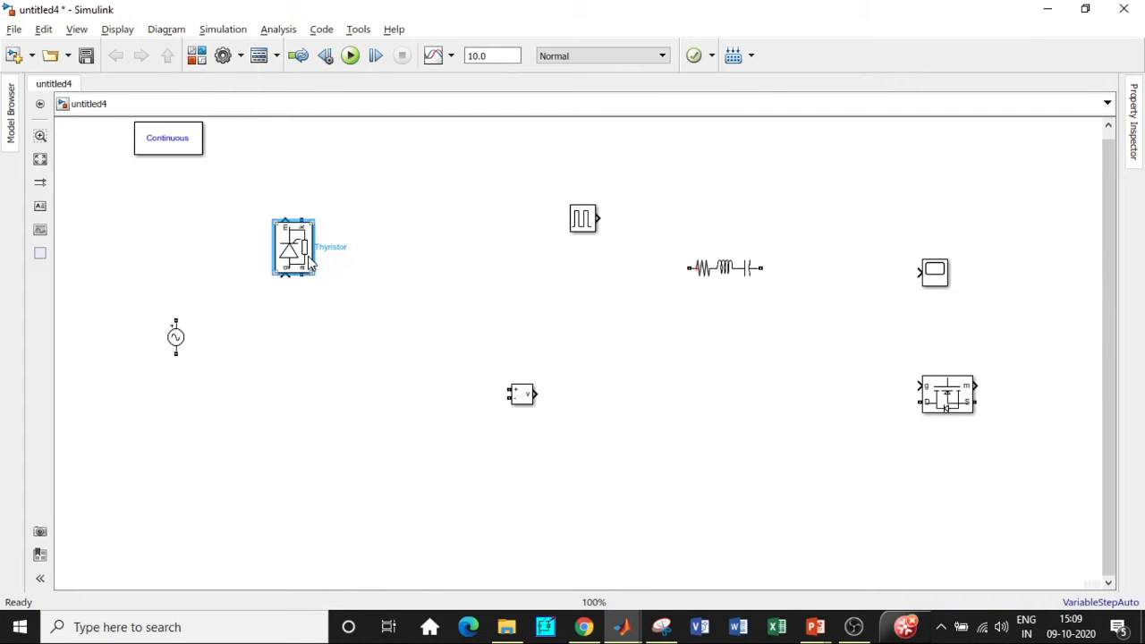
# - Turn off the measurement port in the thyristor's block parameters
pyautogui.doubleClick(303, 251)
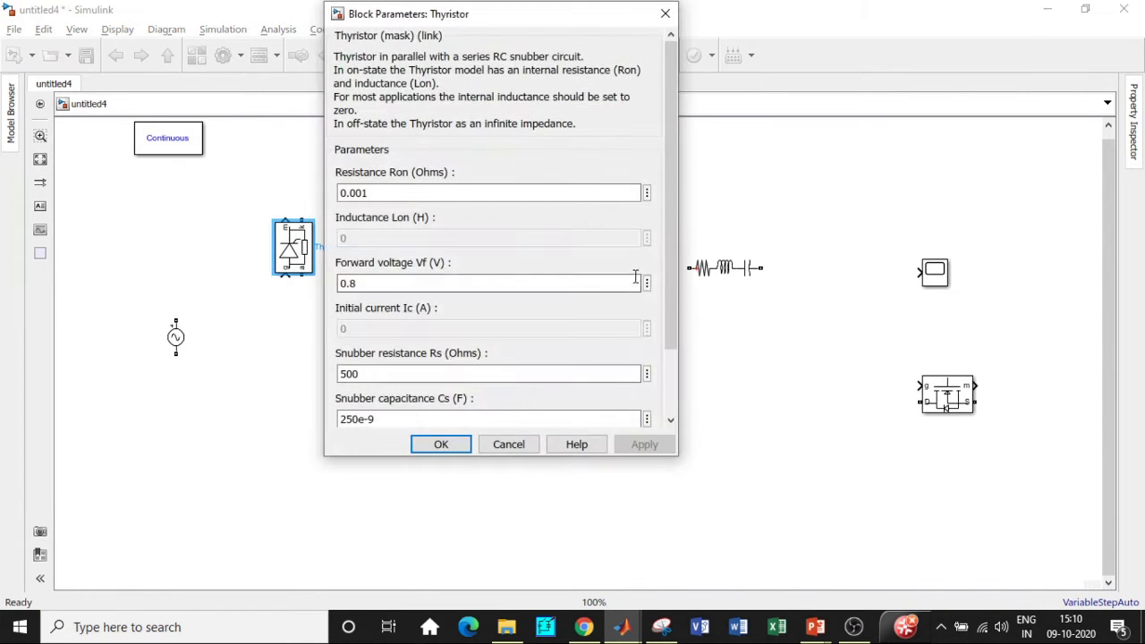
pyautogui.scroll(-1, 668, 201)
pyautogui.click(339, 362)
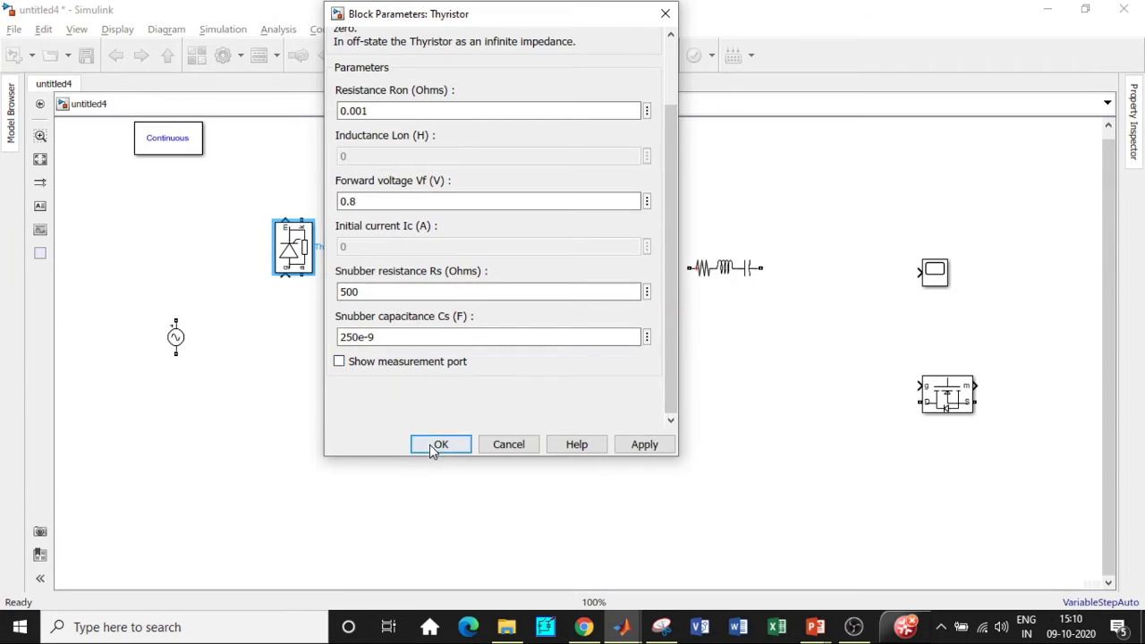
pyautogui.click(438, 444)
# - Duplicate the thyristor below itself, then copy the pair alongside to form a two-by-two bridge layout
pyautogui.moveTo(289, 249); pyautogui.dragTo(272, 245)
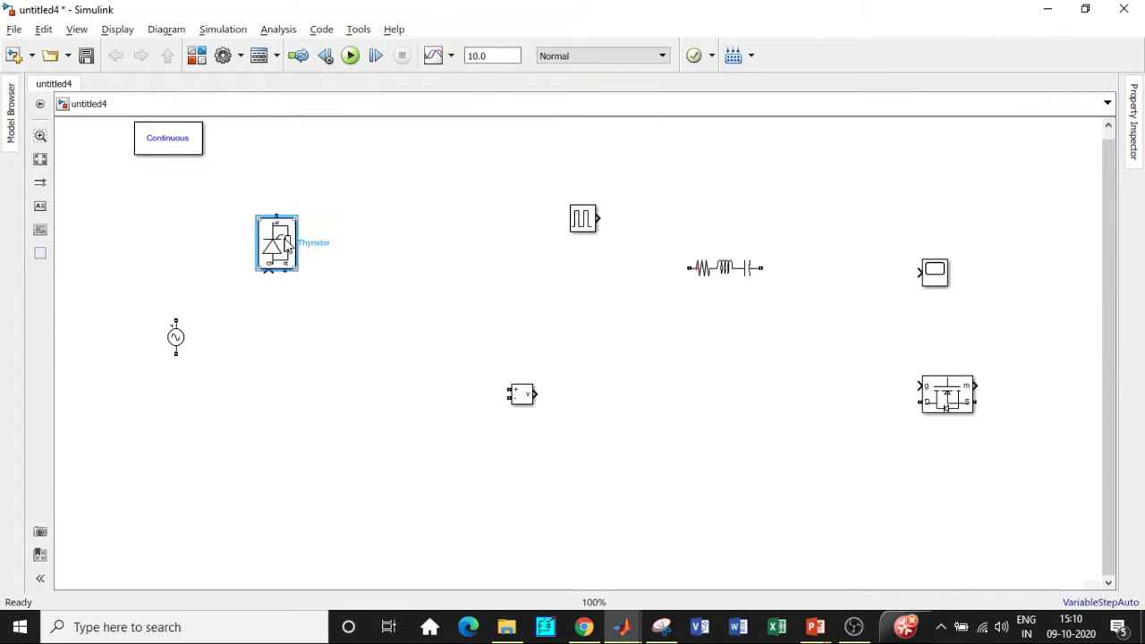
pyautogui.moveTo(286, 246); pyautogui.dragTo(288, 368)
pyautogui.moveTo(349, 454); pyautogui.dragTo(245, 206)
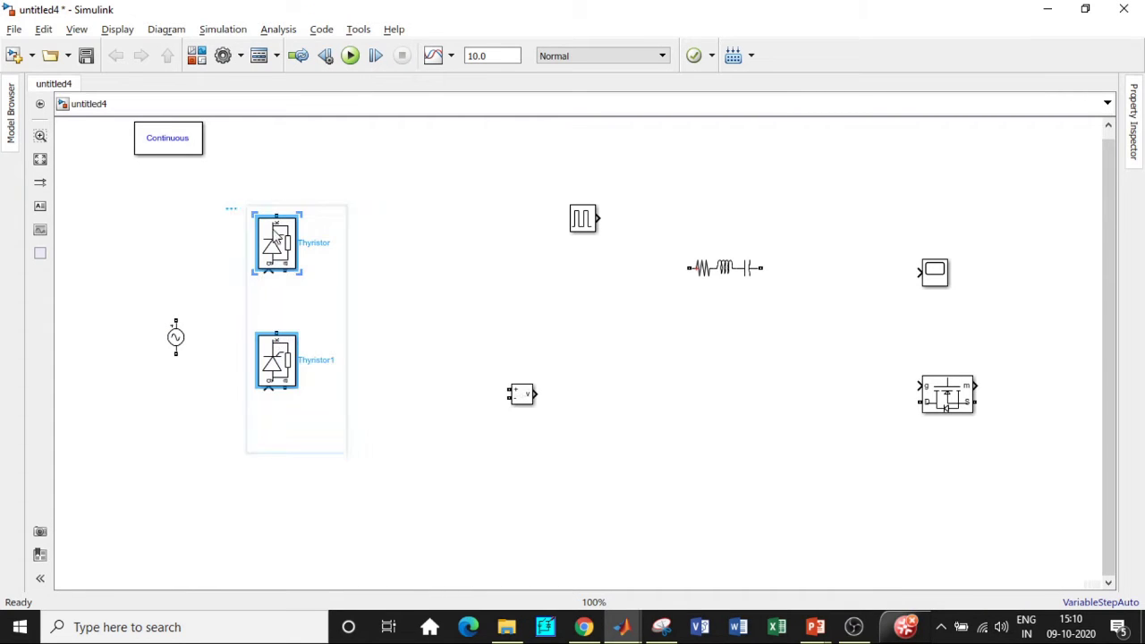
pyautogui.moveTo(295, 264); pyautogui.dragTo(421, 264)
pyautogui.click(495, 482)
# - Wire the four thyristors into a full bridge and connect the AC source terminals to the midpoints of the two legs
pyautogui.moveTo(276, 335); pyautogui.dragTo(286, 272)
pyautogui.moveTo(407, 339); pyautogui.dragTo(409, 268)
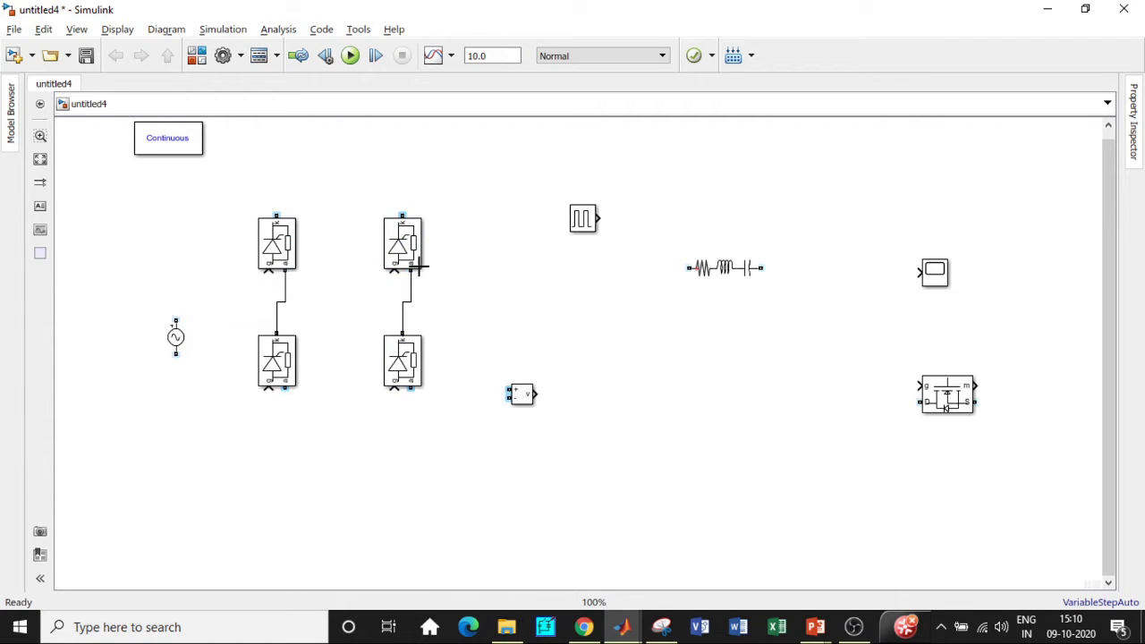
pyautogui.moveTo(402, 216); pyautogui.dragTo(277, 216)
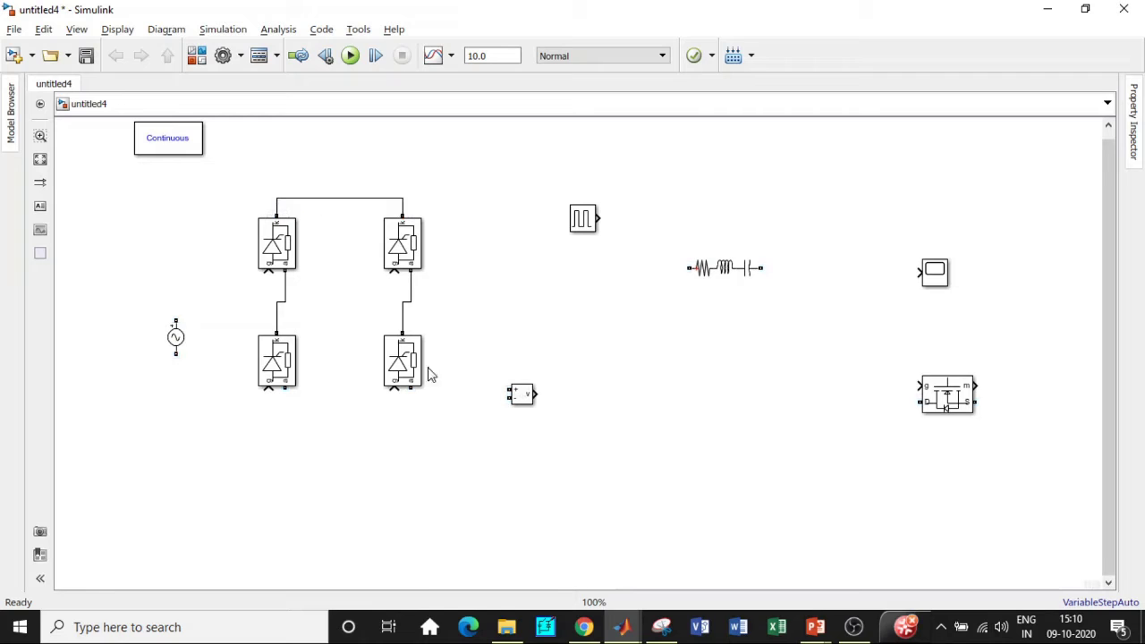
pyautogui.moveTo(410, 386); pyautogui.dragTo(278, 395)
pyautogui.moveTo(181, 344); pyautogui.dragTo(282, 288)
pyautogui.moveTo(178, 319); pyautogui.dragTo(402, 320)
# - Arrange the pulse generator above the bridge, the Series RLC Branch rotated vertically beside it, and the voltage measurement block below the branch
pyautogui.moveTo(579, 226); pyautogui.dragTo(337, 158)
pyautogui.click(715, 272)
pyautogui.moveTo(714, 273); pyautogui.dragTo(589, 277)
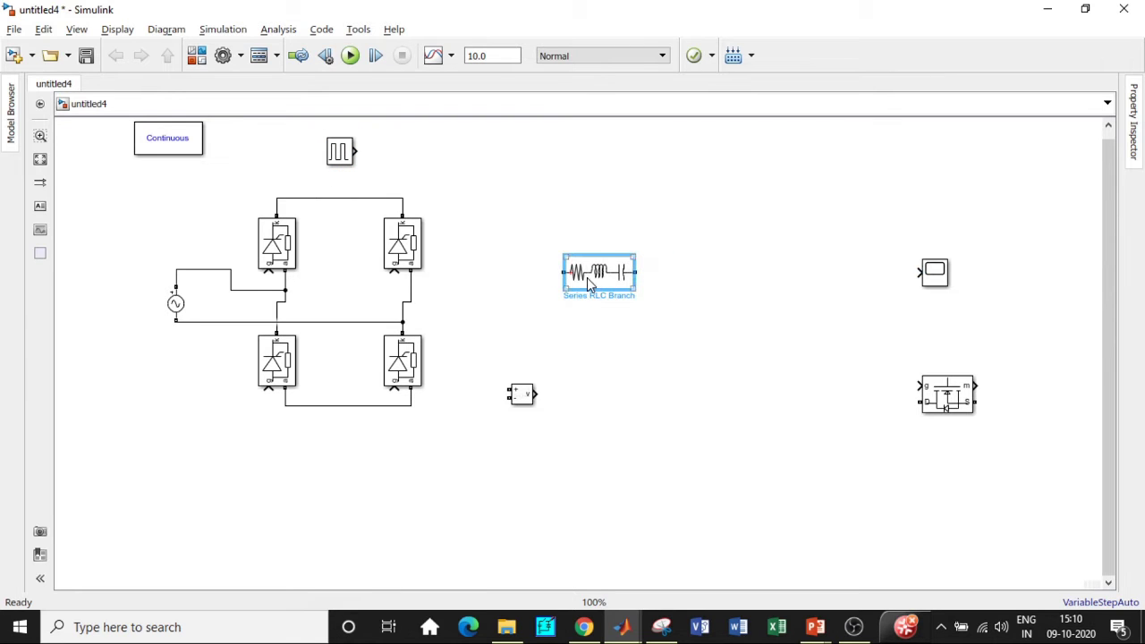
pyautogui.hotkey('ctrl', 'r')
pyautogui.moveTo(521, 393); pyautogui.dragTo(580, 490)
pyautogui.moveTo(598, 273); pyautogui.dragTo(586, 303)
# - Set the Series RLC Branch's branch type to RL
pyautogui.doubleClick(586, 303)
pyautogui.click(776, 223)
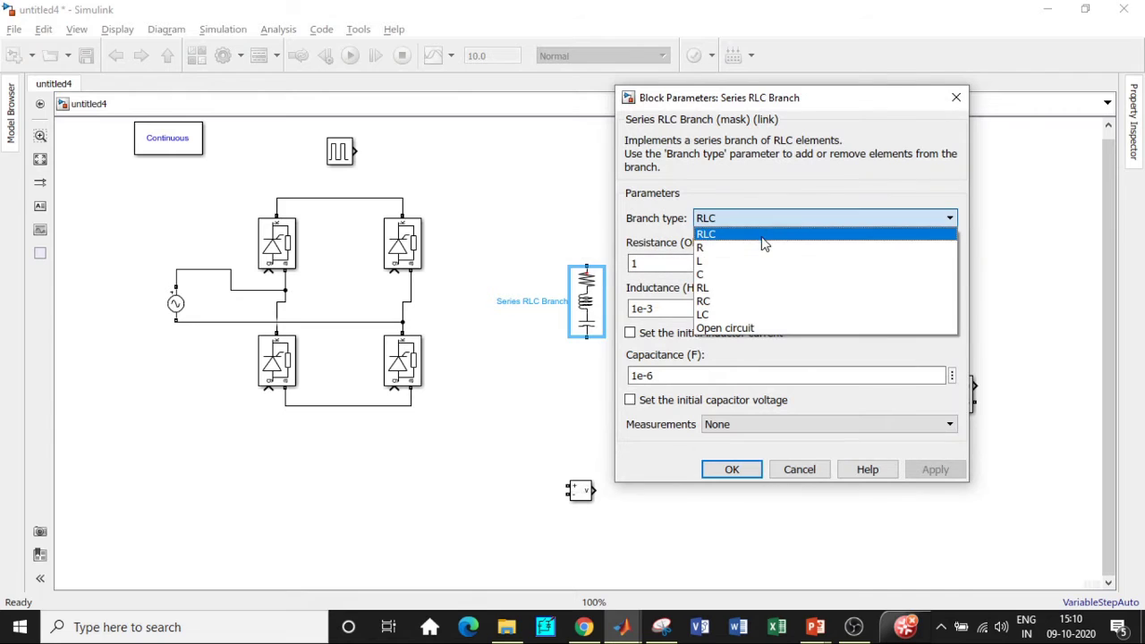
pyautogui.click(743, 285)
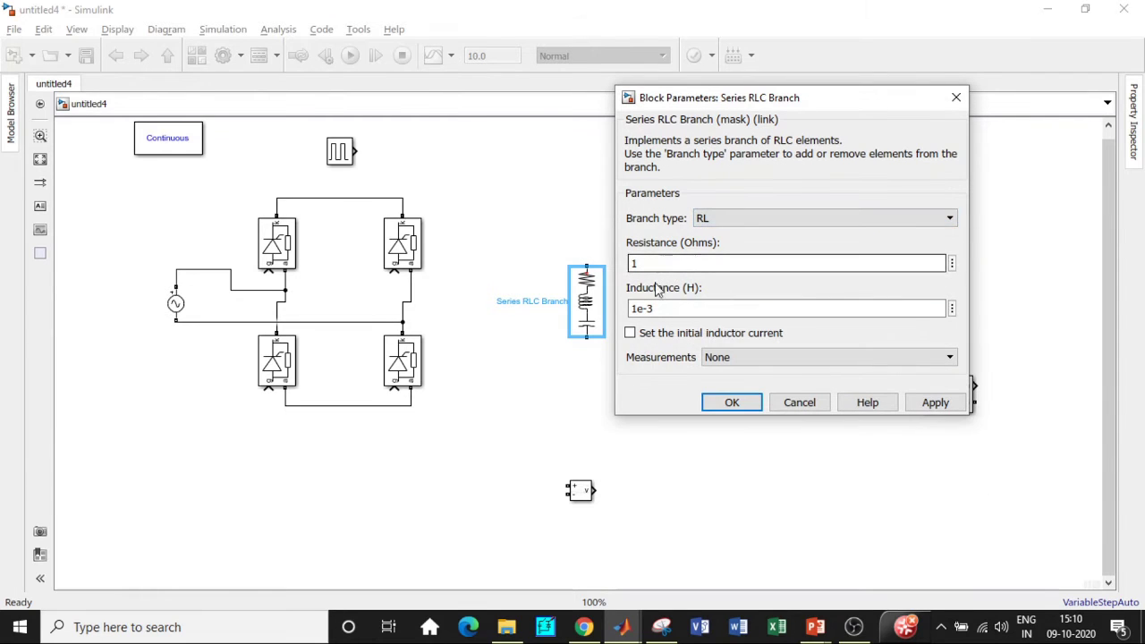
pyautogui.click(733, 402)
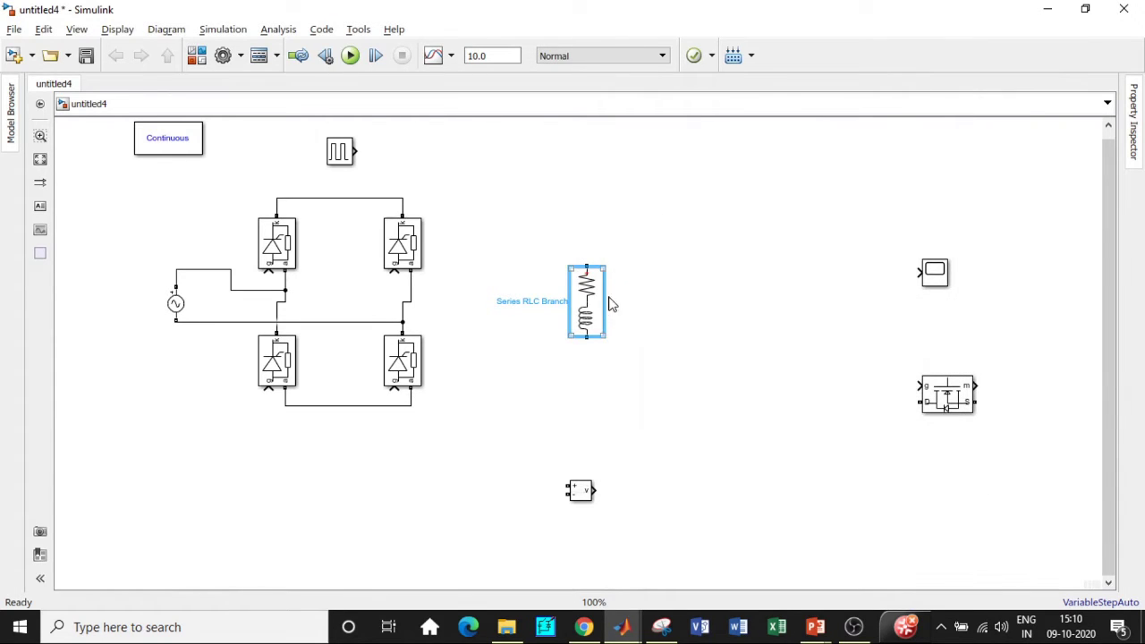
# - Copy the RL branch to between the bridge and the original, and make the copy a C branch with capacitance 1000e-6 F
pyautogui.moveTo(590, 312); pyautogui.dragTo(501, 314)
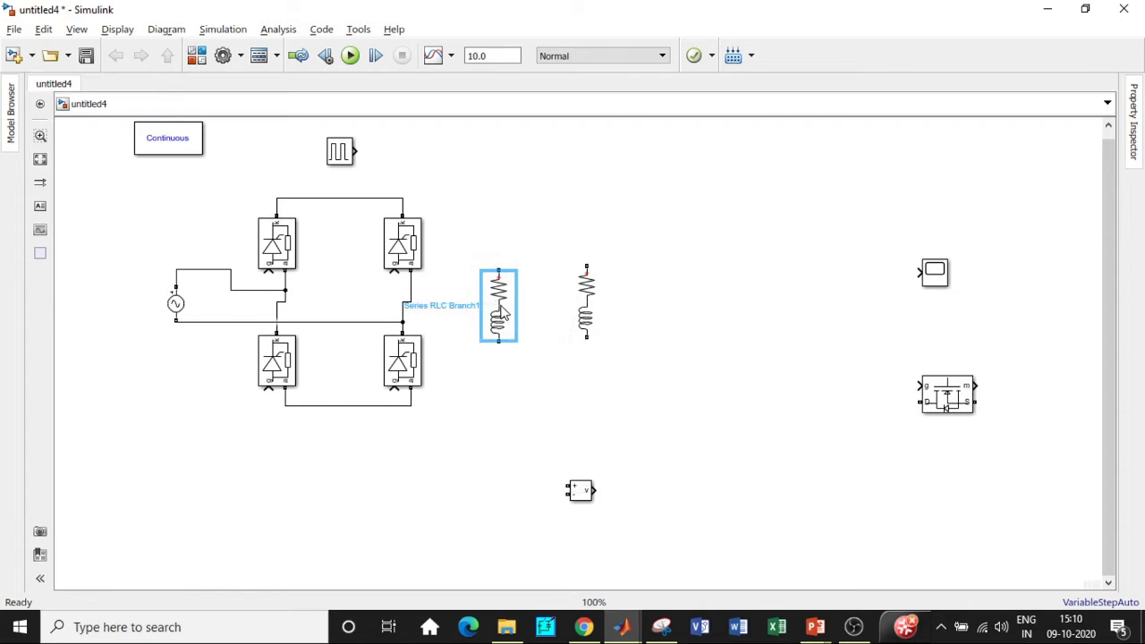
pyautogui.doubleClick(501, 313)
pyautogui.click(646, 256)
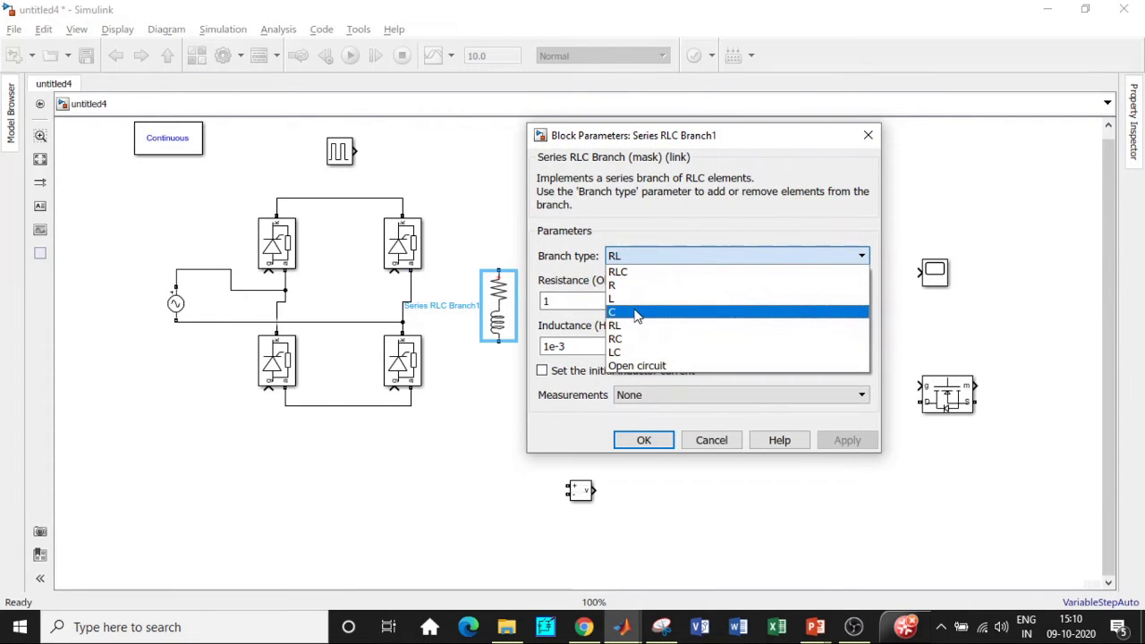
pyautogui.click(639, 312)
pyautogui.doubleClick(548, 302)
pyautogui.click(551, 301)
pyautogui.write('0e-6')
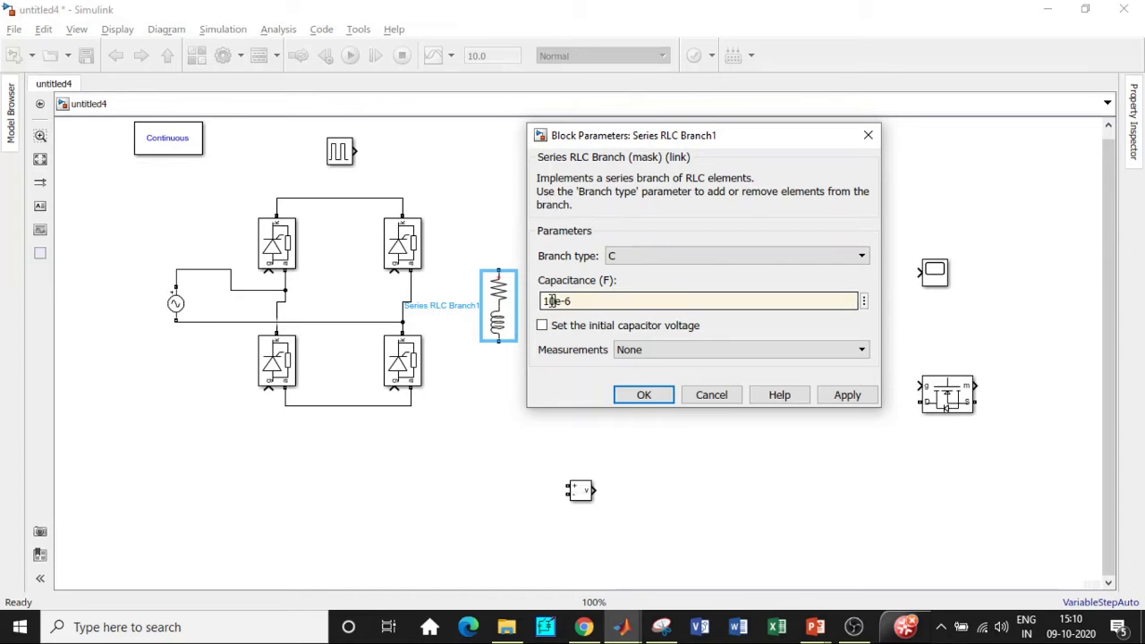
pyautogui.write('00')
pyautogui.click(644, 395)
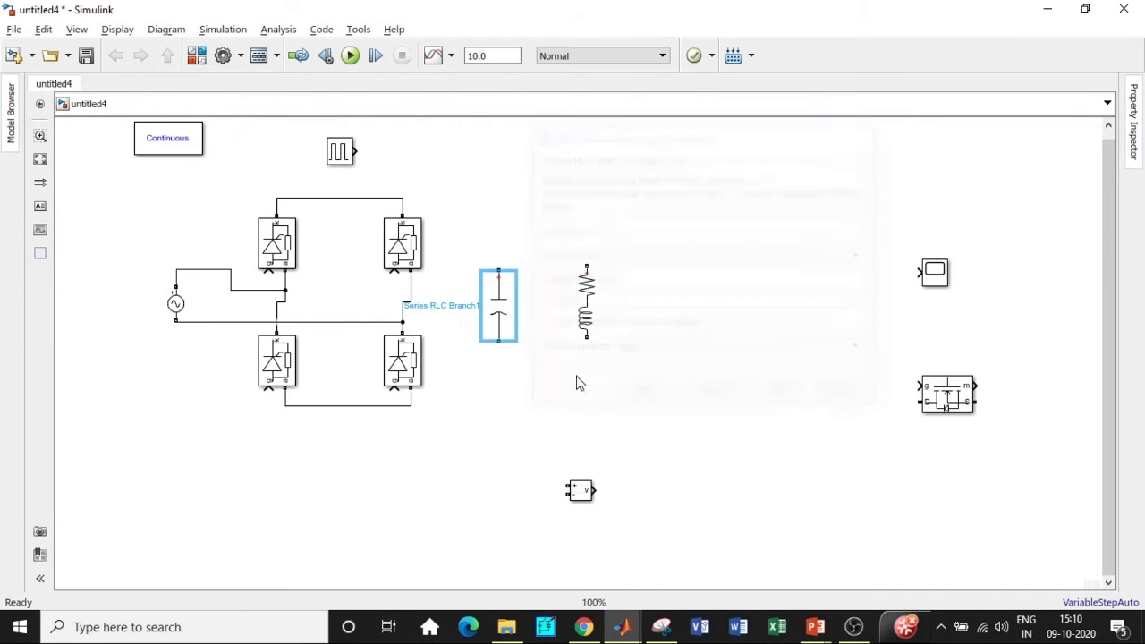
# - Wire the capacitor and the RL branch in parallel across the thyristor bridge's output rails
pyautogui.moveTo(498, 270)
pyautogui.mouseDown()
pyautogui.moveTo(435, 194)
pyautogui.moveTo(403, 197)
pyautogui.mouseUp()
pyautogui.moveTo(498, 341); pyautogui.dragTo(411, 405)
pyautogui.click(582, 261)
pyautogui.moveTo(583, 260)
pyautogui.mouseDown()
pyautogui.moveTo(509, 194)
pyautogui.moveTo(499, 198)
pyautogui.mouseUp()
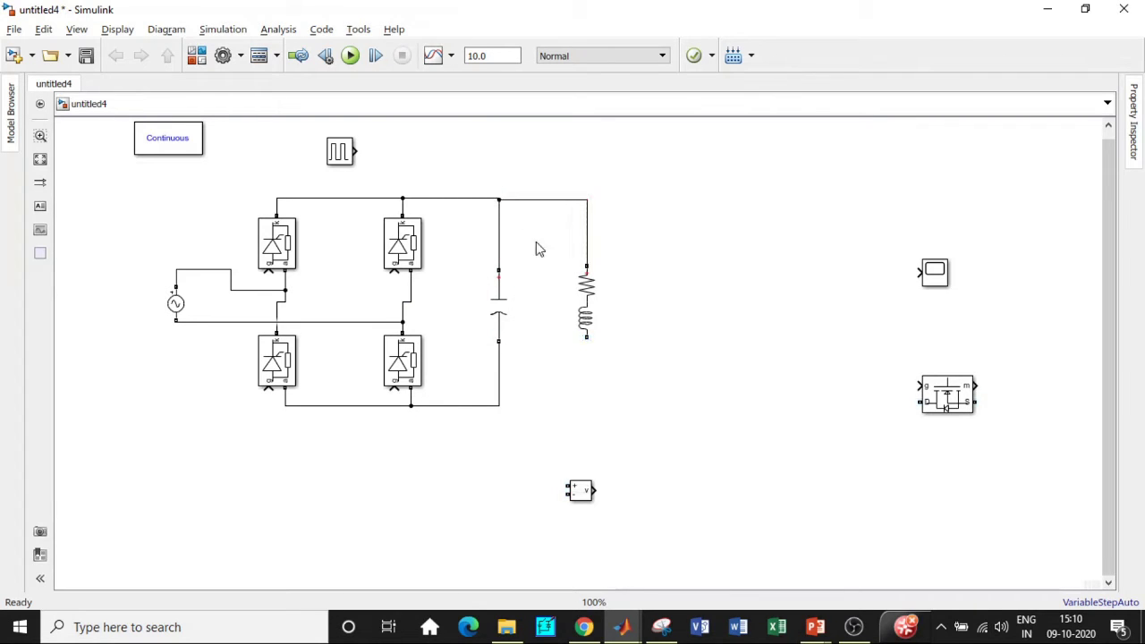
pyautogui.moveTo(586, 339)
pyautogui.mouseDown()
pyautogui.moveTo(571, 379)
pyautogui.moveTo(499, 405)
pyautogui.mouseUp()
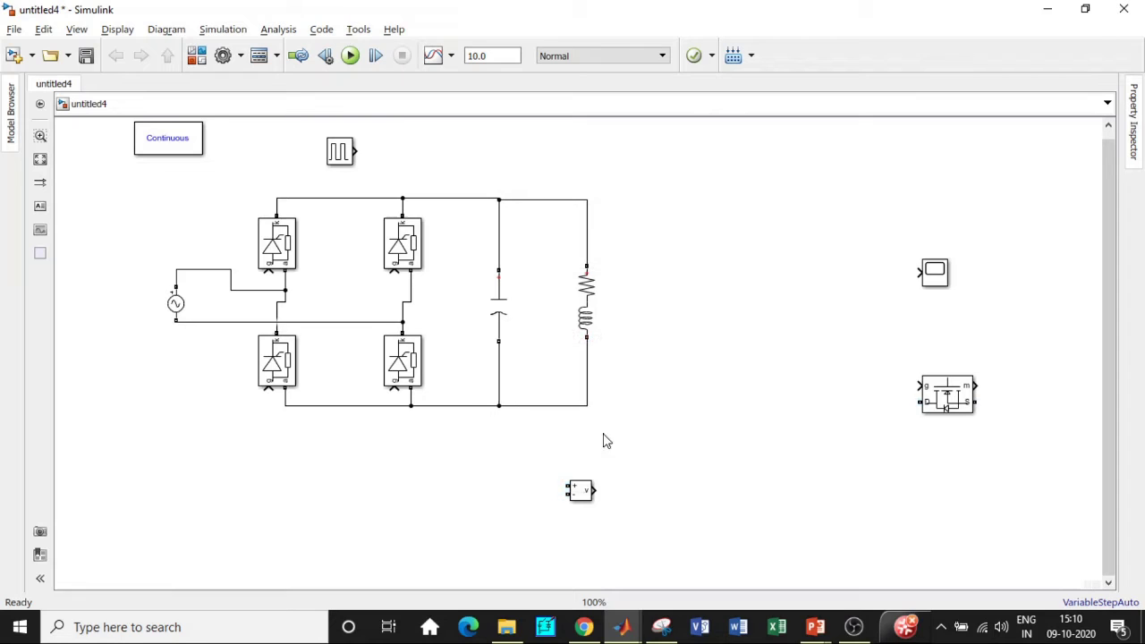
# - Wire the voltage measurement block across the RL branch and connect its output to the scope, placed to its right
pyautogui.moveTo(577, 493)
pyautogui.mouseDown()
pyautogui.moveTo(698, 482)
pyautogui.moveTo(588, 197)
pyautogui.moveTo(587, 259)
pyautogui.mouseUp()
pyautogui.moveTo(690, 482); pyautogui.dragTo(588, 351)
pyautogui.moveTo(934, 273); pyautogui.dragTo(824, 502)
pyautogui.moveTo(715, 479)
pyautogui.mouseDown()
pyautogui.moveTo(754, 511)
pyautogui.moveTo(811, 502)
pyautogui.mouseUp()
# - Place the MOSFET to the right of the RL branch, rotate it vertically with its source upward, and disable its measurement port
pyautogui.moveTo(953, 397); pyautogui.dragTo(756, 256)
pyautogui.hotkey('ctrl', 'r')
pyautogui.hotkey('ctrl', 'r')
pyautogui.hotkey('ctrl', 'r')
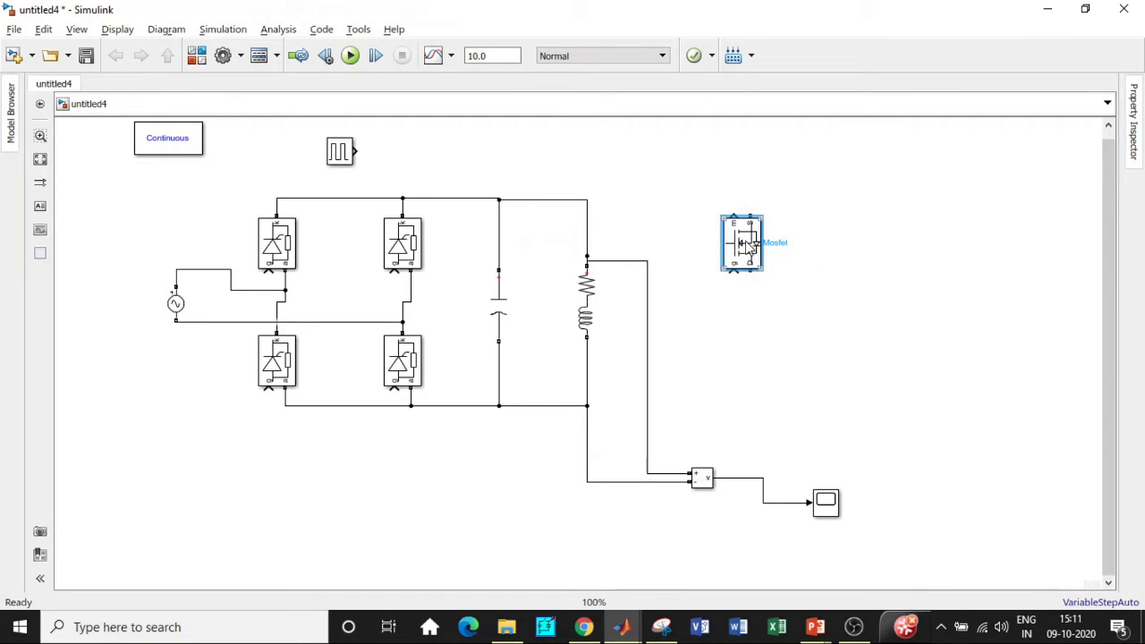
pyautogui.doubleClick(747, 246)
pyautogui.scroll(-3, 1118, 344)
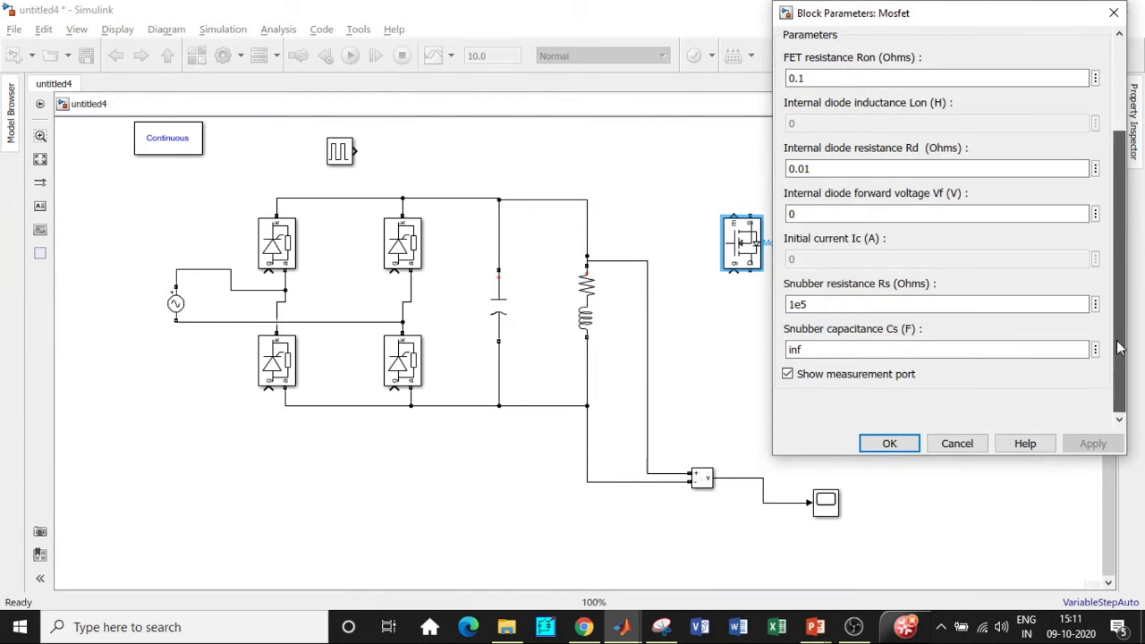
pyautogui.click(788, 374)
pyautogui.click(889, 442)
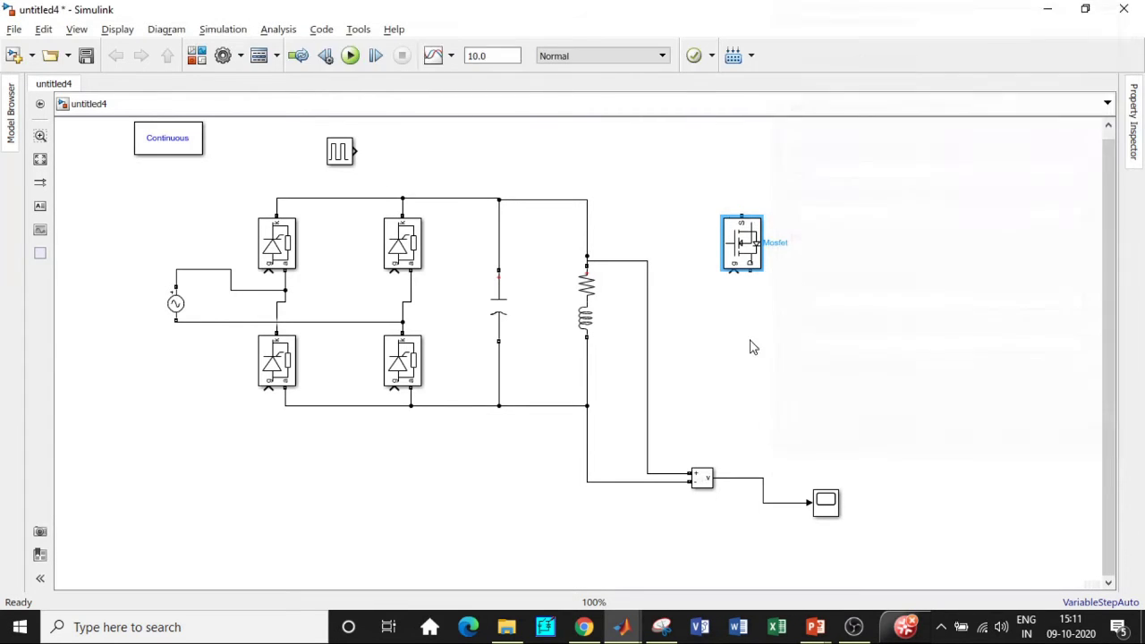
# - Copy the MOSFET three times to form a two-by-two bridge arrangement
pyautogui.moveTo(747, 246); pyautogui.dragTo(738, 237)
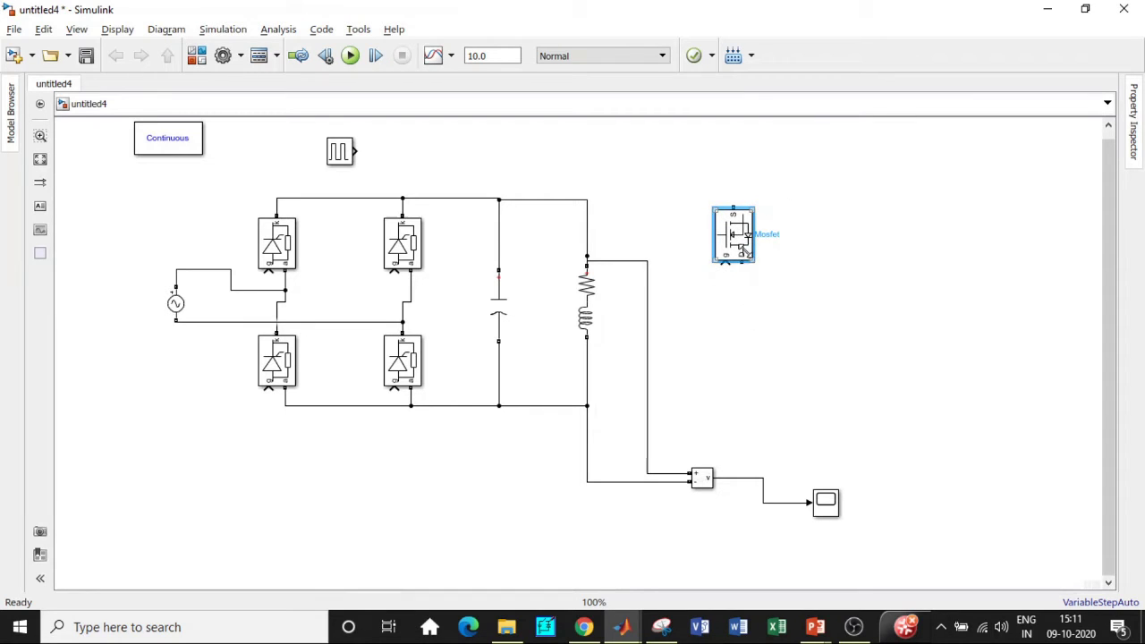
pyautogui.moveTo(725, 234); pyautogui.dragTo(723, 350)
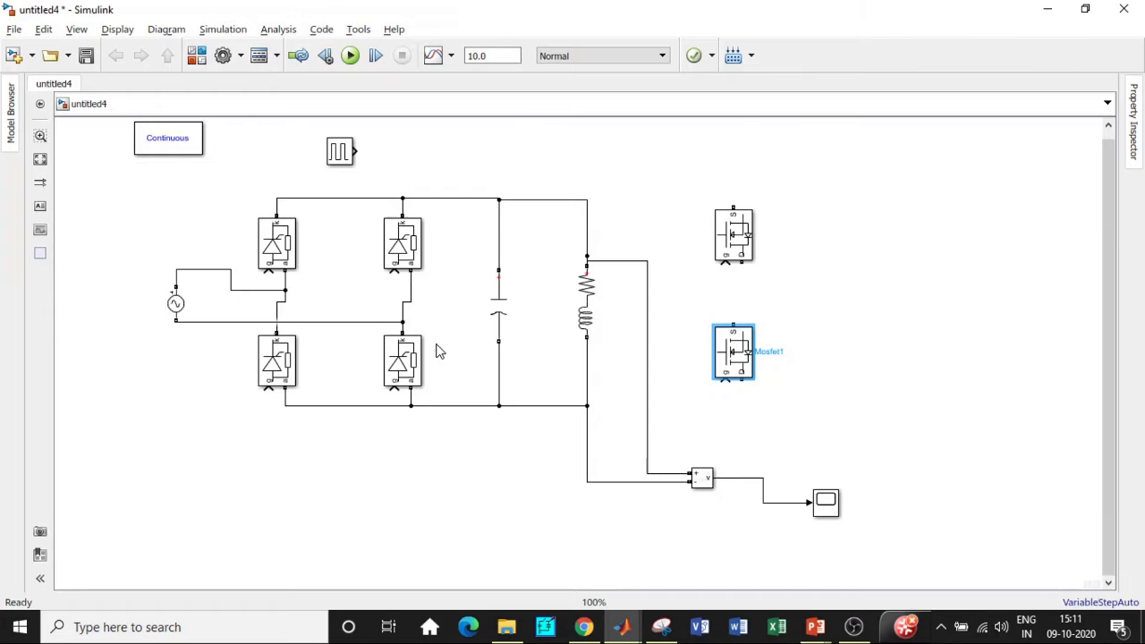
pyautogui.click(751, 253)
pyautogui.moveTo(732, 255); pyautogui.dragTo(879, 356)
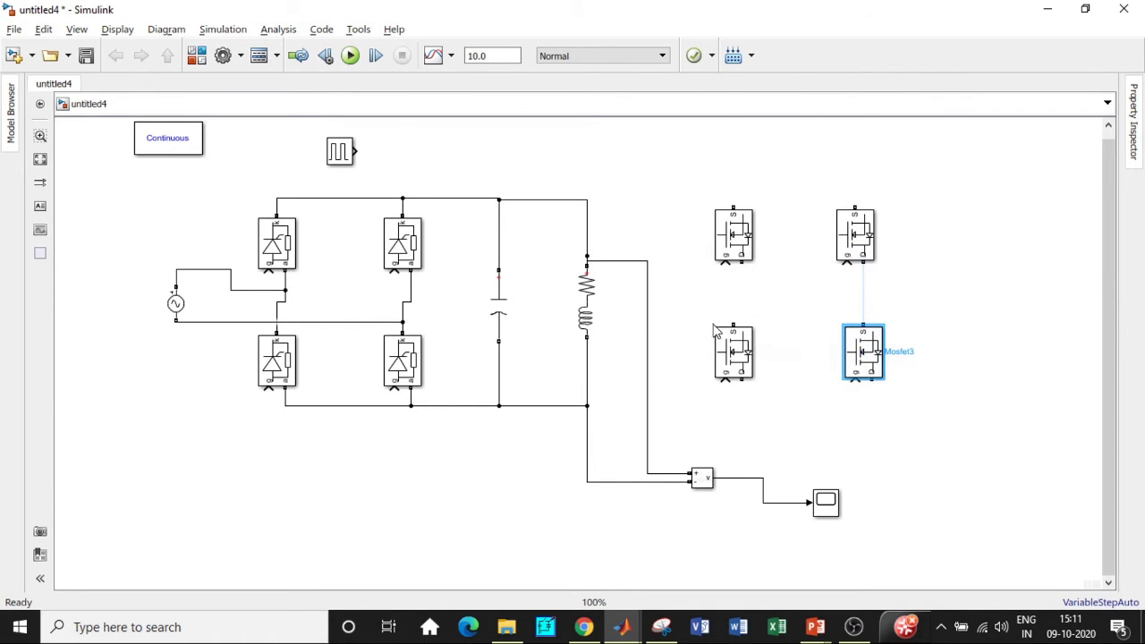
# - Wire the four MOSFETs into a full bridge and connect it to the rectifier's upper and lower output rails
pyautogui.moveTo(733, 326); pyautogui.dragTo(742, 265)
pyautogui.moveTo(863, 325); pyautogui.dragTo(863, 261)
pyautogui.moveTo(856, 208); pyautogui.dragTo(734, 209)
pyautogui.moveTo(739, 380); pyautogui.dragTo(875, 380)
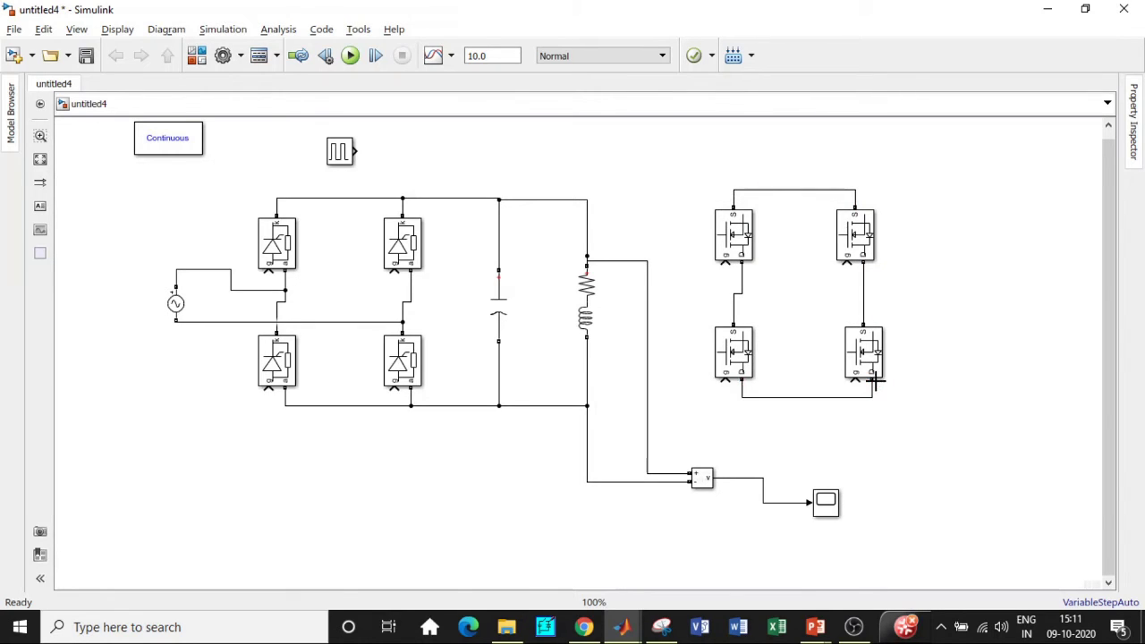
pyautogui.moveTo(735, 307); pyautogui.dragTo(734, 315)
pyautogui.moveTo(733, 190)
pyautogui.mouseDown()
pyautogui.moveTo(588, 187)
pyautogui.moveTo(587, 199)
pyautogui.mouseUp()
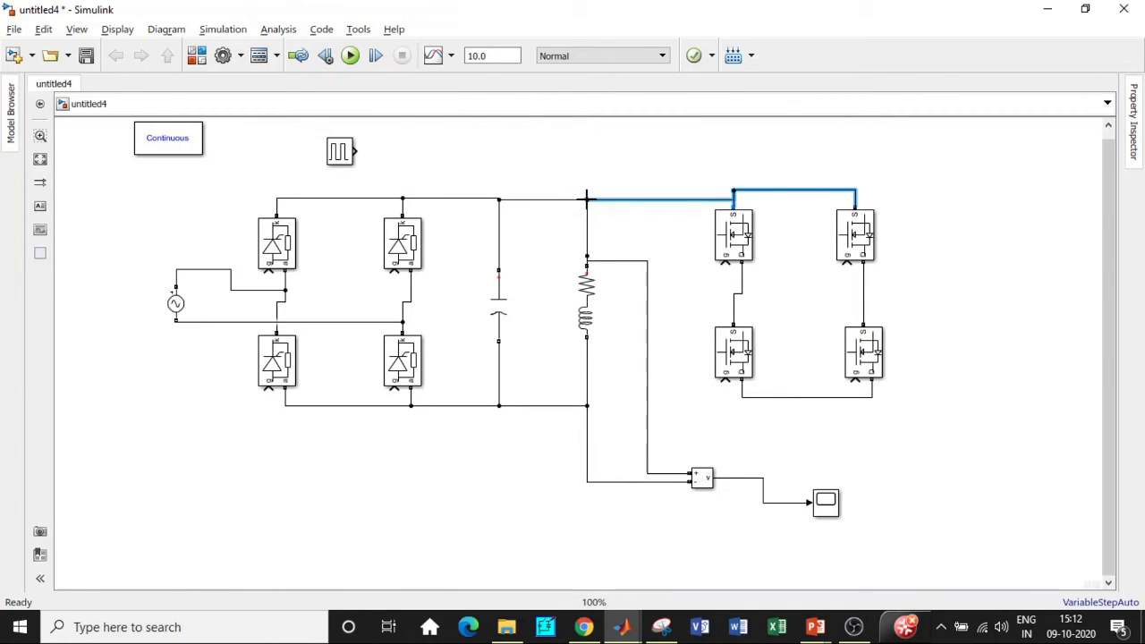
pyautogui.moveTo(590, 407); pyautogui.dragTo(740, 396)
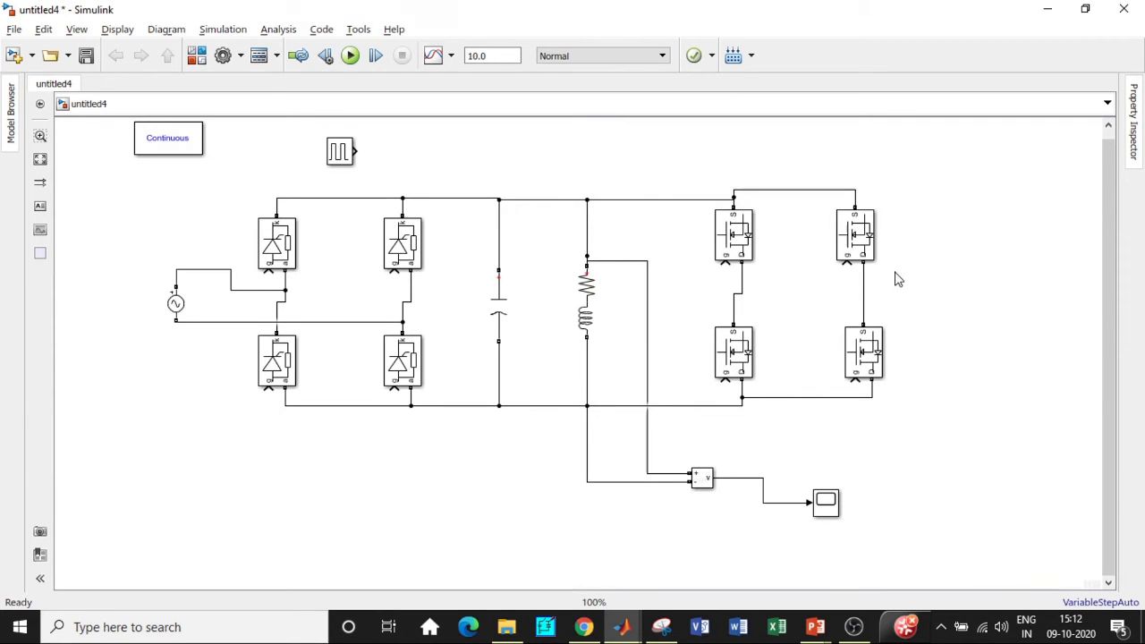
# - Copy the RL branch to the right of the MOSFET bridge and wire it between the midpoints of the two legs
pyautogui.click(594, 329)
pyautogui.hotkey('ctrl', 'c')
pyautogui.hotkey('ctrl', 'v')
pyautogui.moveTo(595, 319)
pyautogui.mouseDown()
pyautogui.moveTo(717, 339)
pyautogui.moveTo(987, 315)
pyautogui.moveTo(742, 278)
pyautogui.mouseUp()
pyautogui.click(980, 333)
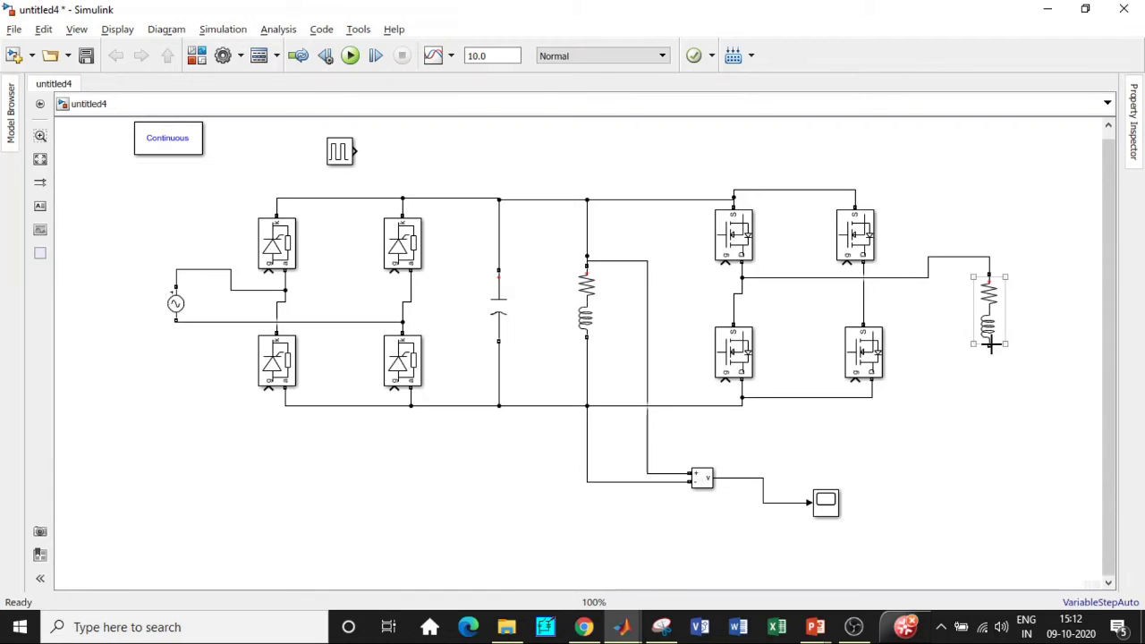
pyautogui.moveTo(989, 350); pyautogui.dragTo(863, 295)
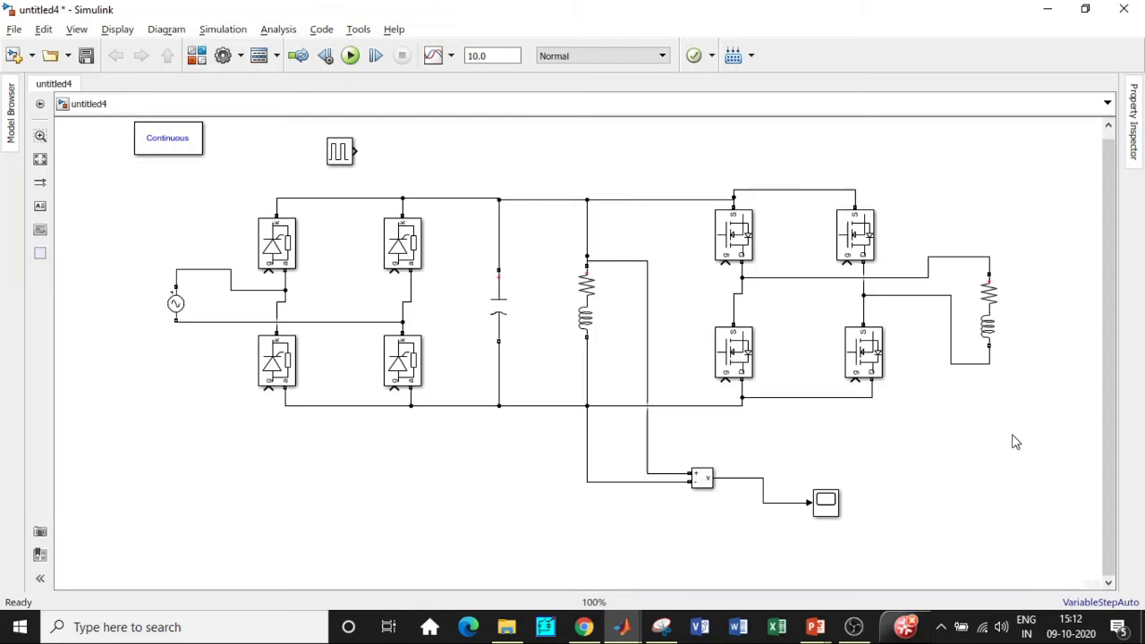
# - Copy the voltage measurement and scope, wire the measurement across the MOSFET bridge's RL load, and connect its output to the new scope
pyautogui.click(702, 478)
pyautogui.moveTo(703, 479)
pyautogui.mouseDown()
pyautogui.moveTo(886, 477)
pyautogui.moveTo(1058, 424)
pyautogui.moveTo(990, 256)
pyautogui.mouseUp()
pyautogui.moveTo(1058, 434); pyautogui.dragTo(989, 364)
pyautogui.moveTo(1061, 436)
pyautogui.mouseDown()
pyautogui.moveTo(975, 465)
pyautogui.moveTo(923, 467)
pyautogui.mouseUp()
pyautogui.click(837, 512)
pyautogui.moveTo(832, 505); pyautogui.dragTo(1045, 475)
pyautogui.moveTo(951, 458); pyautogui.dragTo(1022, 468)
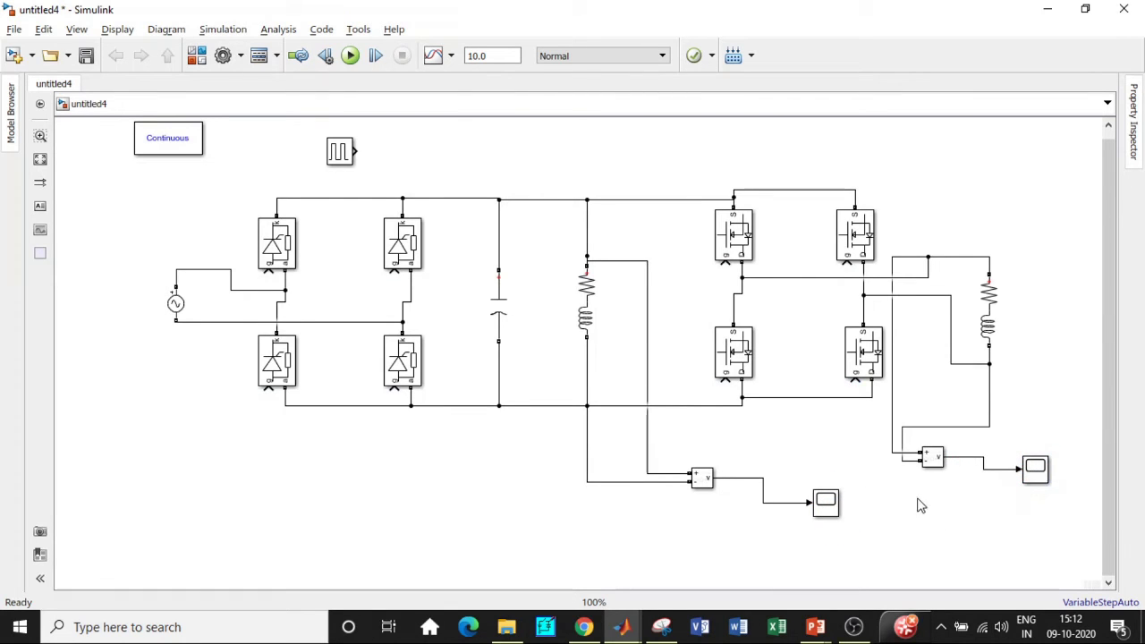
# - Set the AC voltage source to a peak amplitude of 325.15 V and a frequency of 50 Hz
pyautogui.doubleClick(175, 303)
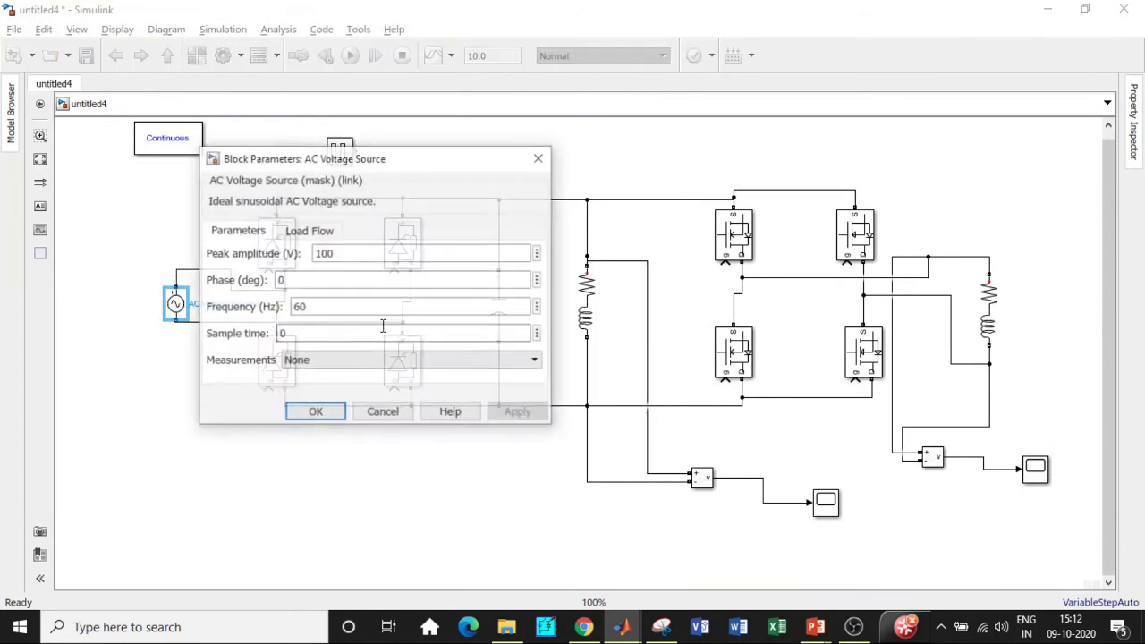
pyautogui.doubleClick(350, 253)
pyautogui.write('325.15')
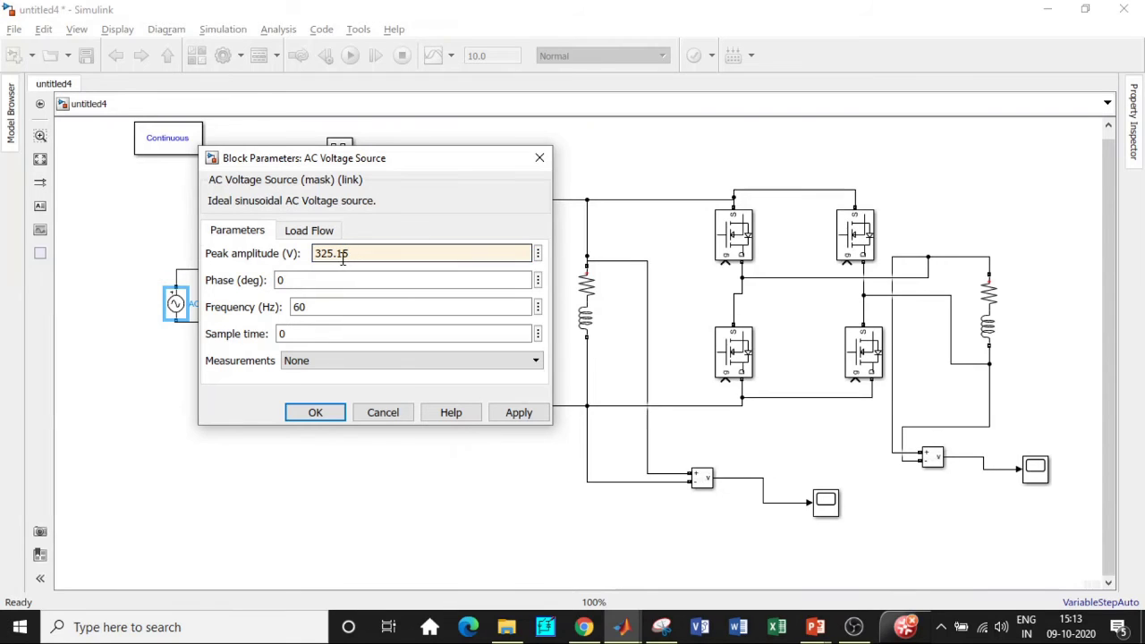
pyautogui.doubleClick(317, 309)
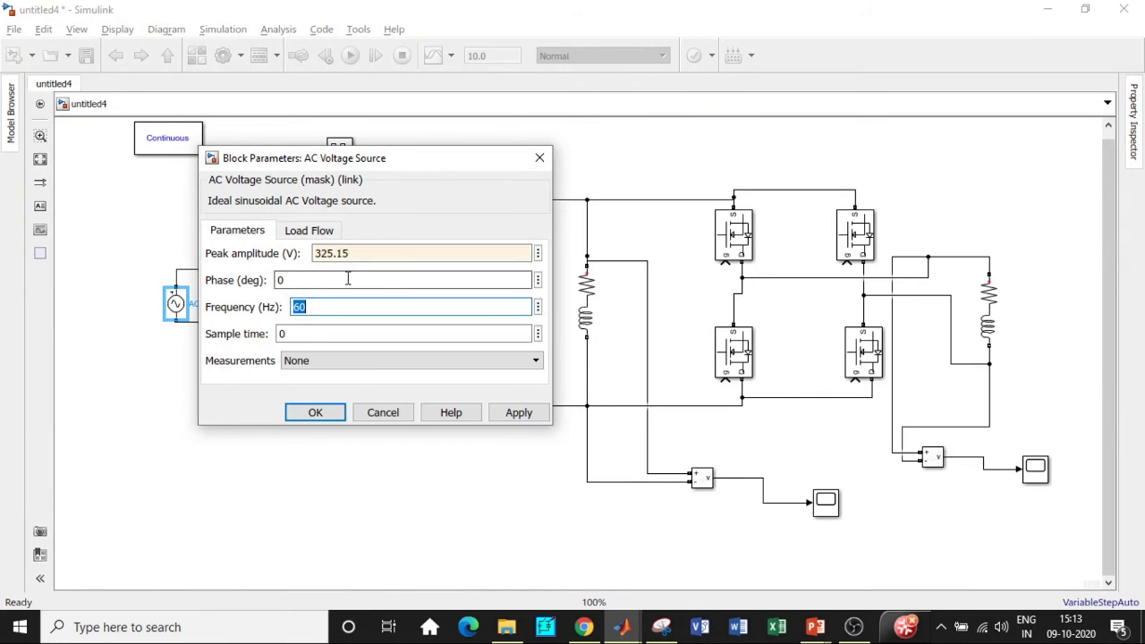
pyautogui.write('50')
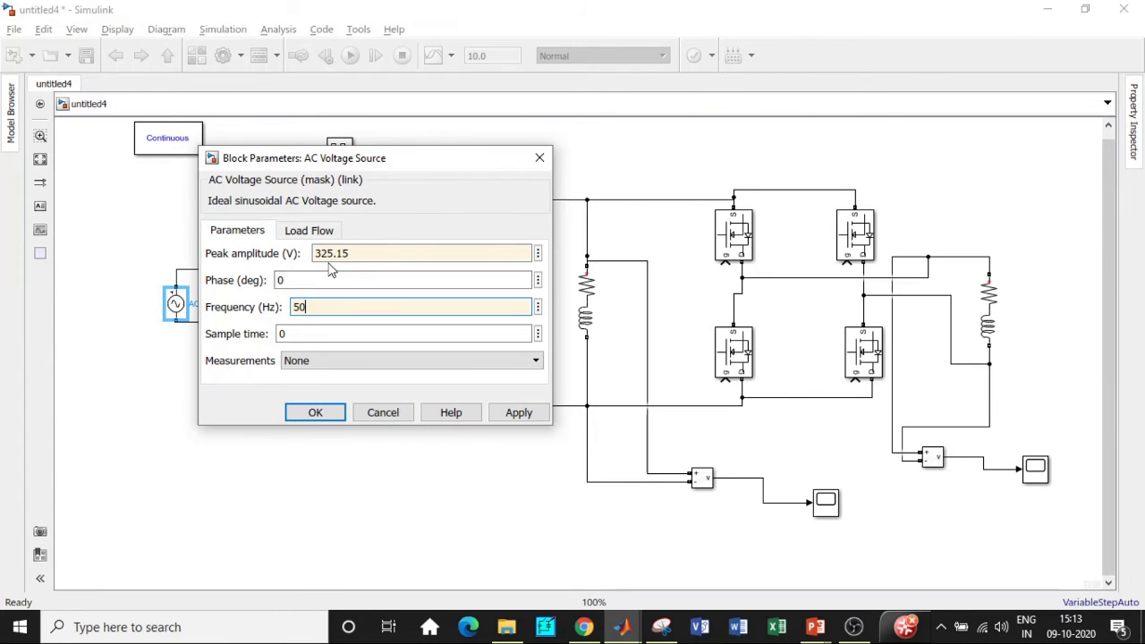
pyautogui.click(318, 414)
# - Move the pulse generator to the thyristor bridge's upper left and set its period to 0.02 s and pulse width to 50%
pyautogui.moveTo(342, 154); pyautogui.dragTo(229, 183)
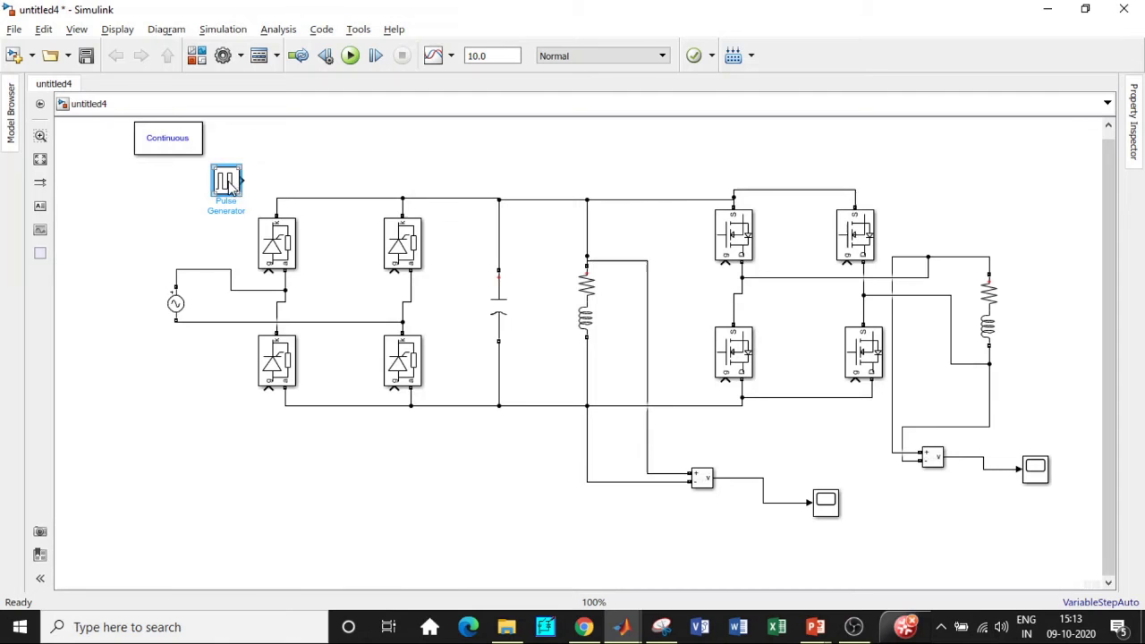
pyautogui.doubleClick(227, 182)
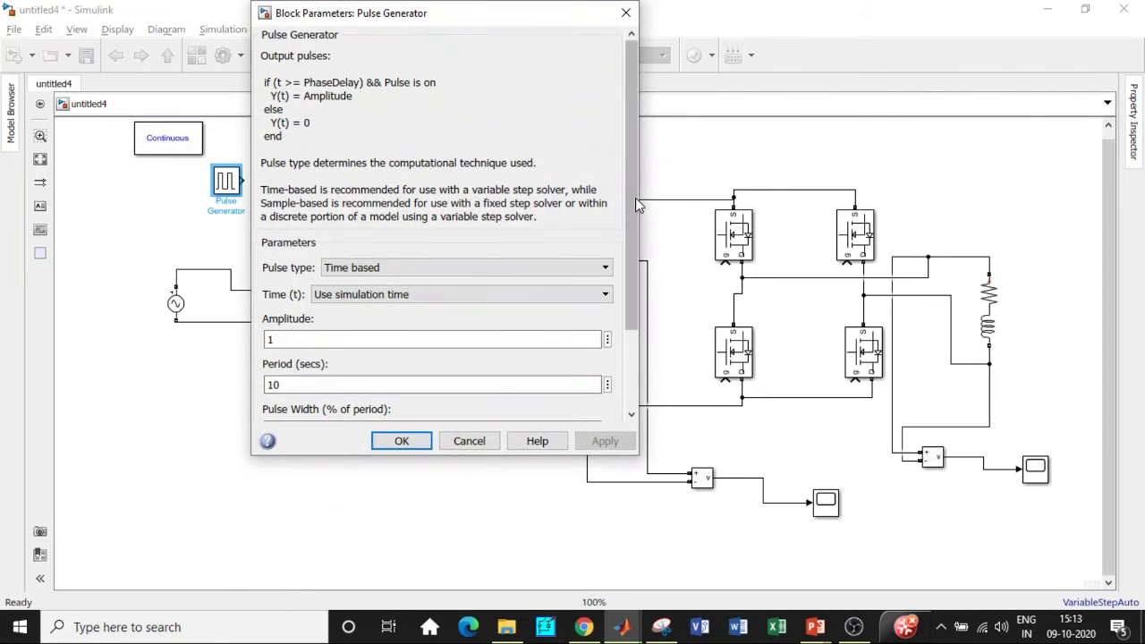
pyautogui.moveTo(630, 186); pyautogui.dragTo(524, 263)
pyautogui.click(290, 286)
pyautogui.doubleClick(291, 289)
pyautogui.write('02')
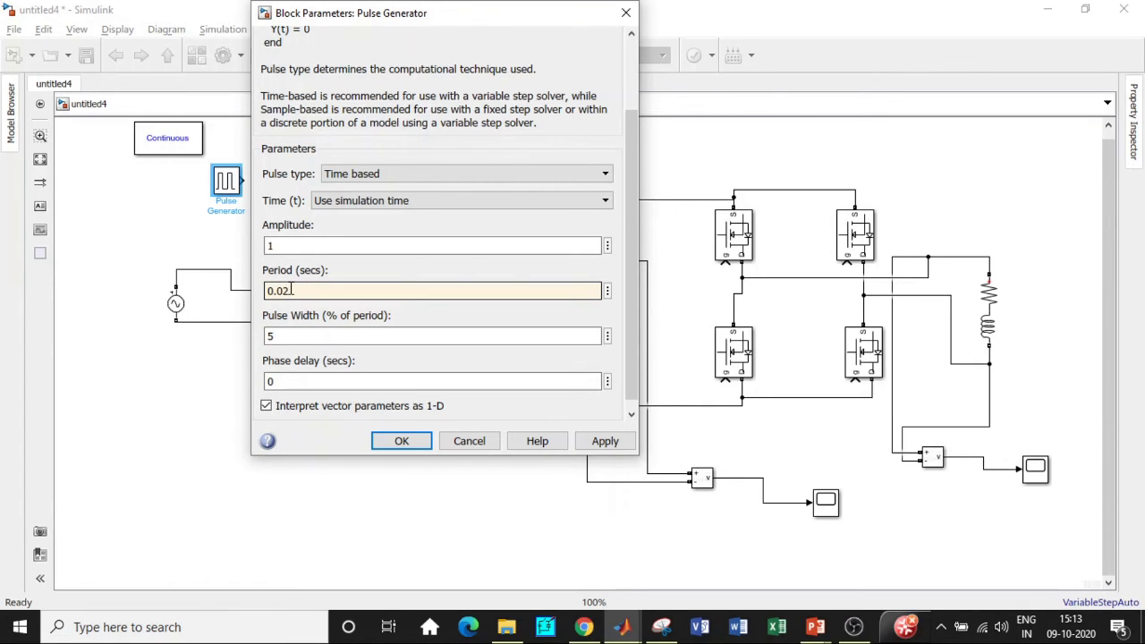
pyautogui.click(295, 336)
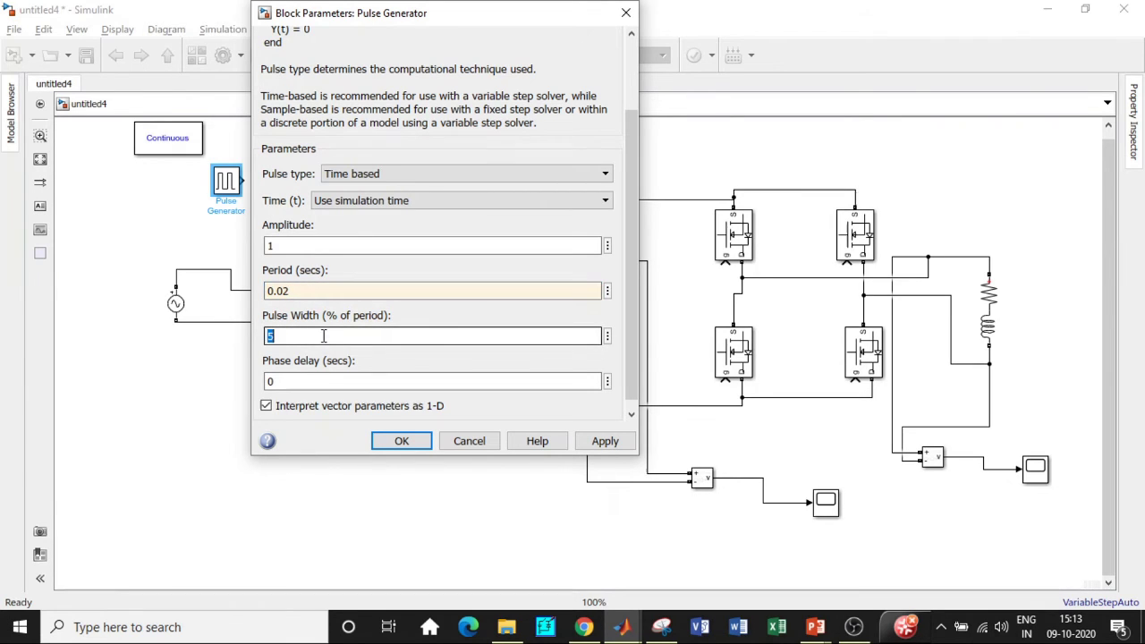
pyautogui.write('0')
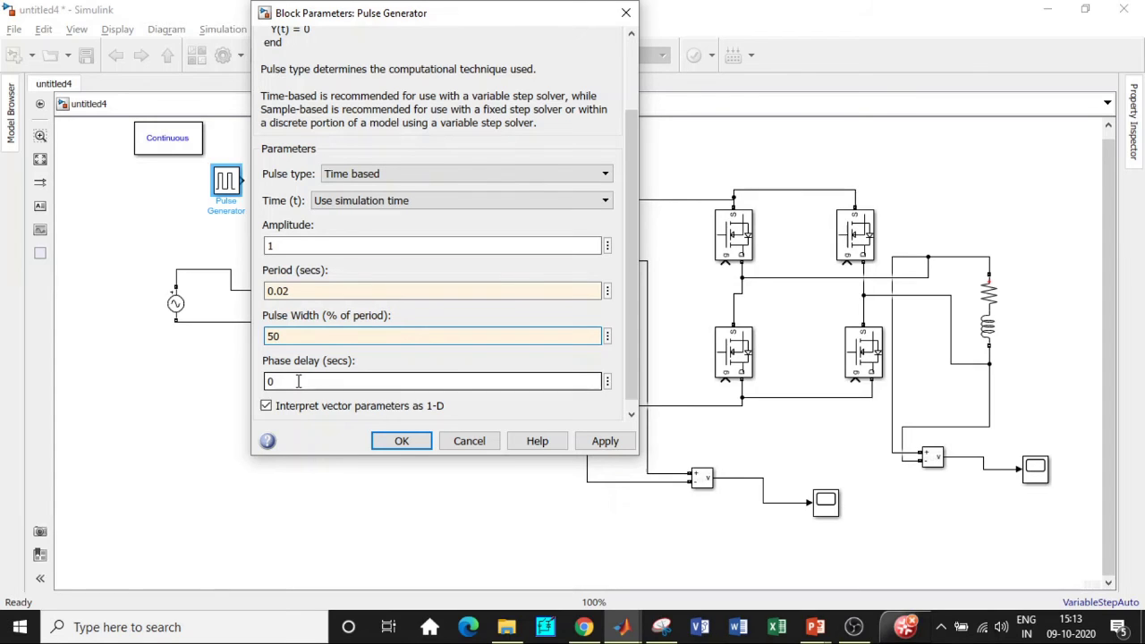
pyautogui.click(403, 442)
# - Wire the pulse generator to the upper-left and lower-right thyristor gates, and a copy placed below the bridge to the other two gates
pyautogui.moveTo(242, 179); pyautogui.dragTo(266, 272)
pyautogui.moveTo(394, 387); pyautogui.dragTo(249, 296)
pyautogui.click(226, 179)
pyautogui.hotkey('ctrl', 'c')
pyautogui.hotkey('ctrl', 'v')
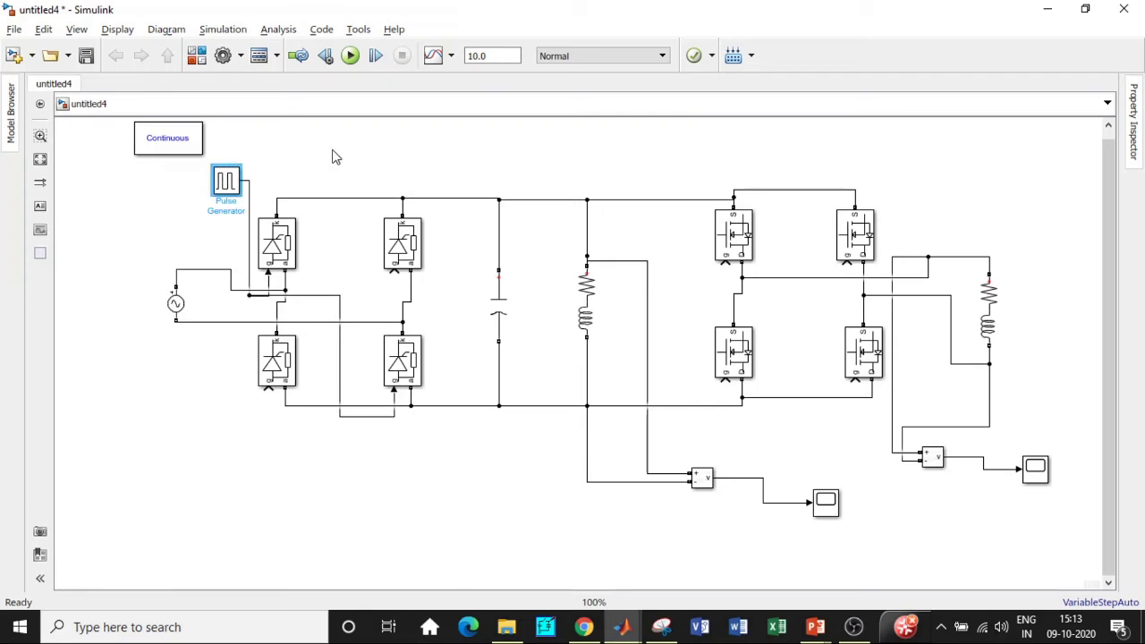
pyautogui.moveTo(228, 183); pyautogui.dragTo(269, 390)
pyautogui.moveTo(394, 272); pyautogui.dragTo(268, 452)
# - Set the phase delay of the pulse generator below the thyristor bridge to 0.01 s
pyautogui.click(215, 458)
pyautogui.doubleClick(215, 458)
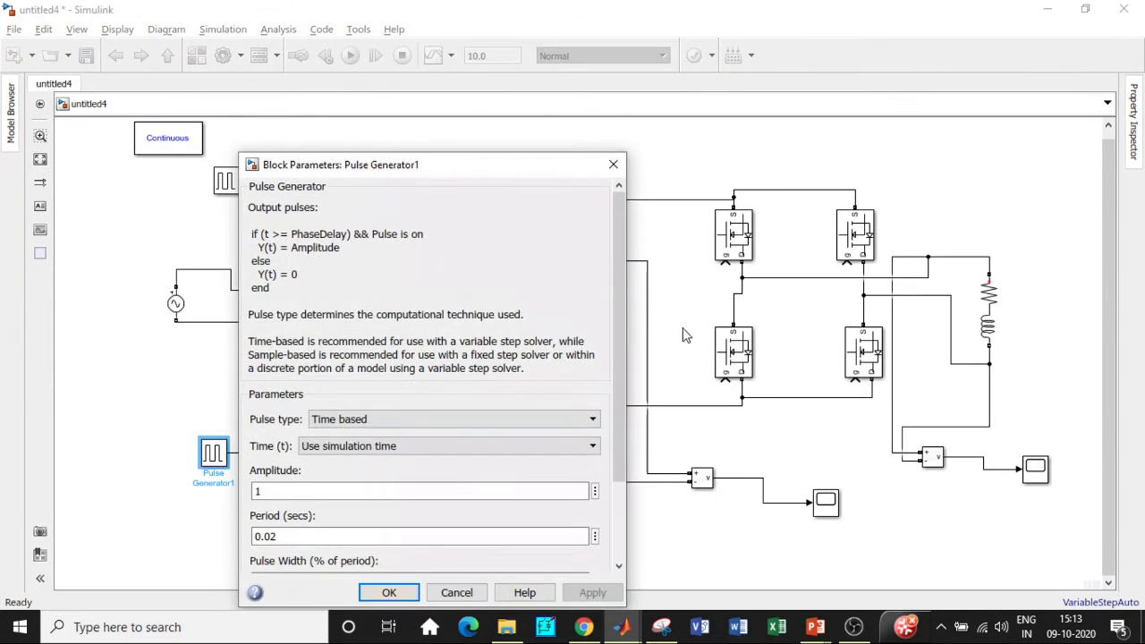
pyautogui.scroll(-3, 373, 489)
pyautogui.doubleClick(317, 524)
pyautogui.write('0.01')
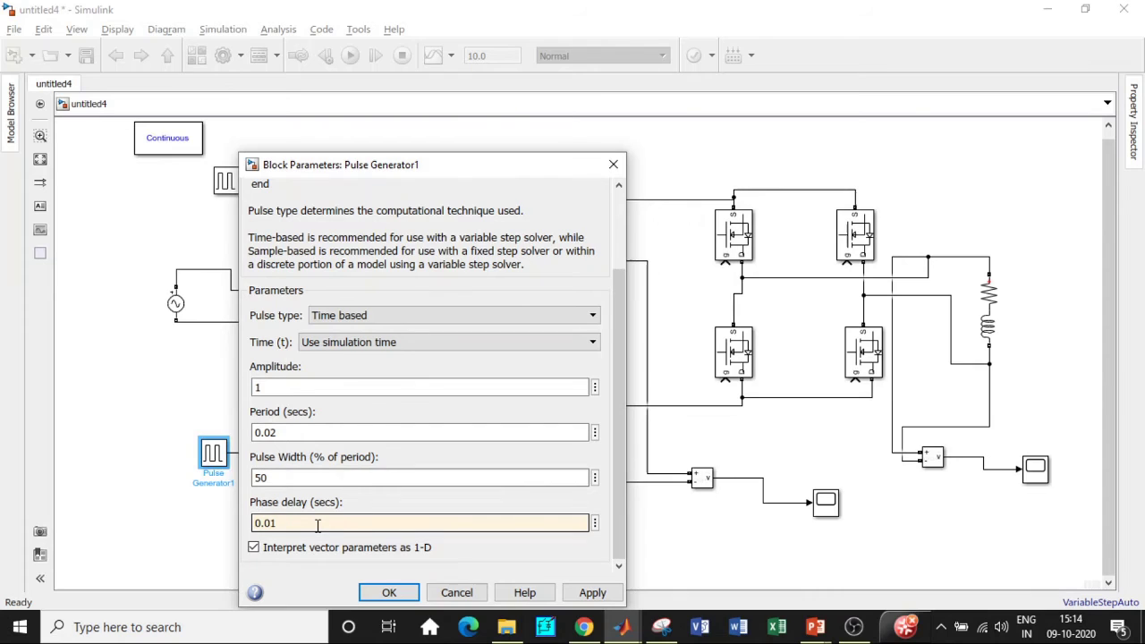
pyautogui.click(389, 594)
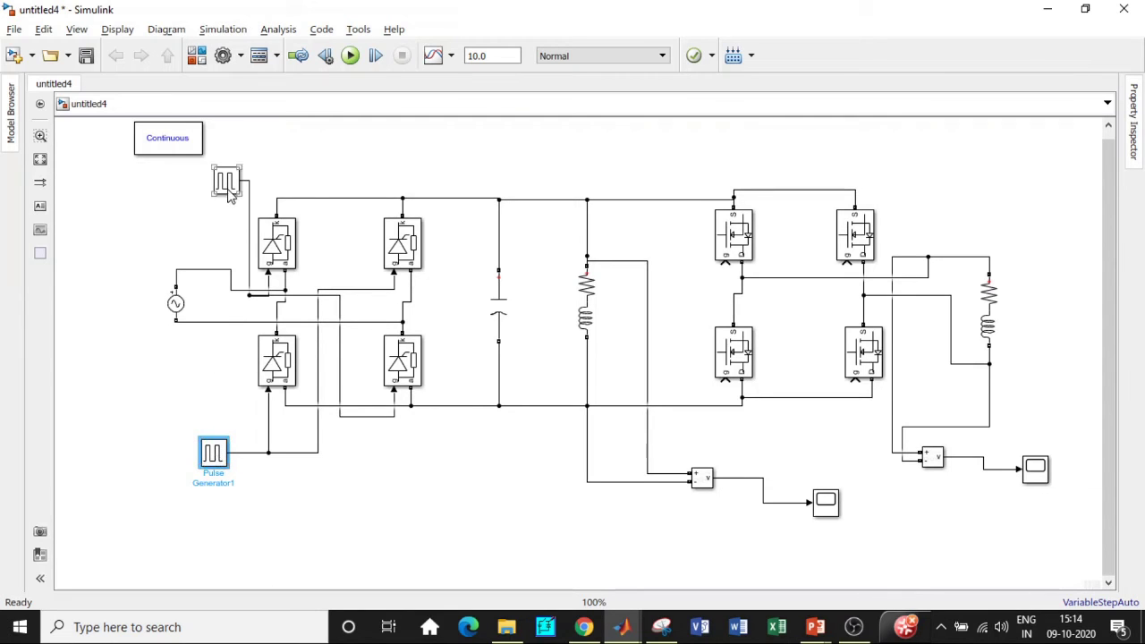
pyautogui.doubleClick(215, 455)
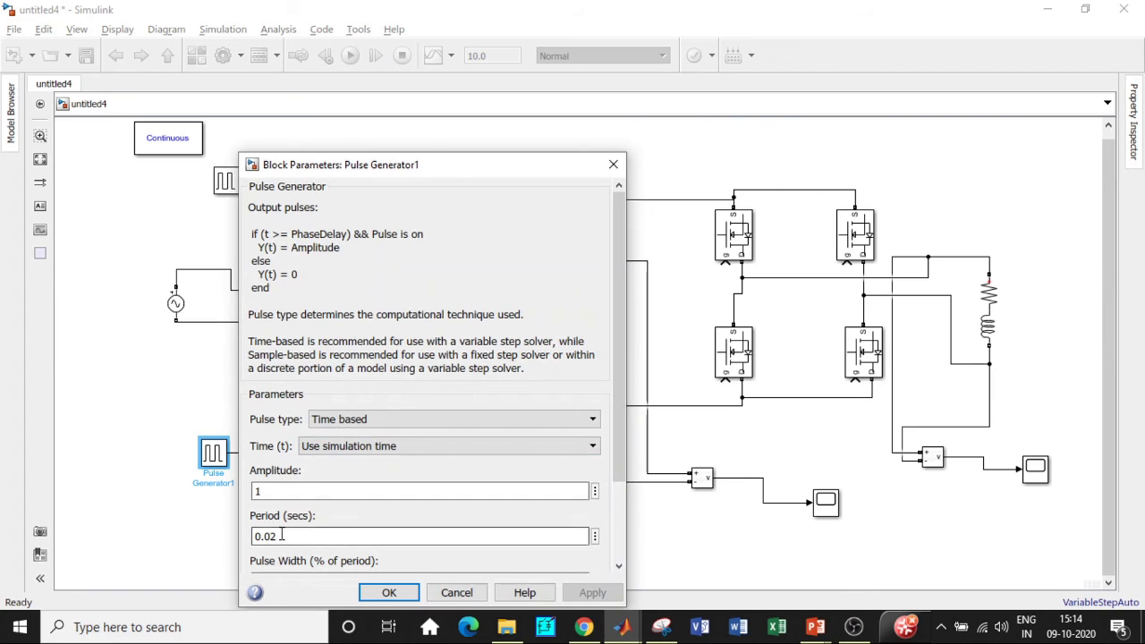
pyautogui.click(614, 165)
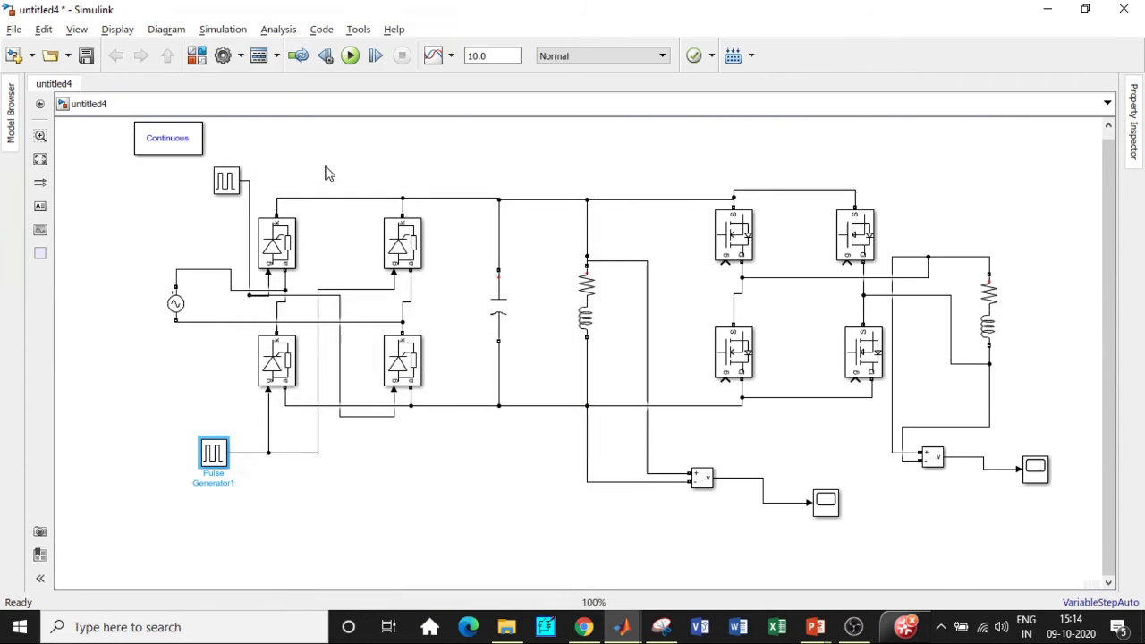
# - Copy both pulse generators to the MOSFET bridge and wire each to the gates of one diagonal MOSFET pair
pyautogui.click(227, 182)
pyautogui.moveTo(232, 183); pyautogui.dragTo(725, 267)
pyautogui.moveTo(855, 374); pyautogui.dragTo(678, 283)
pyautogui.click(211, 456)
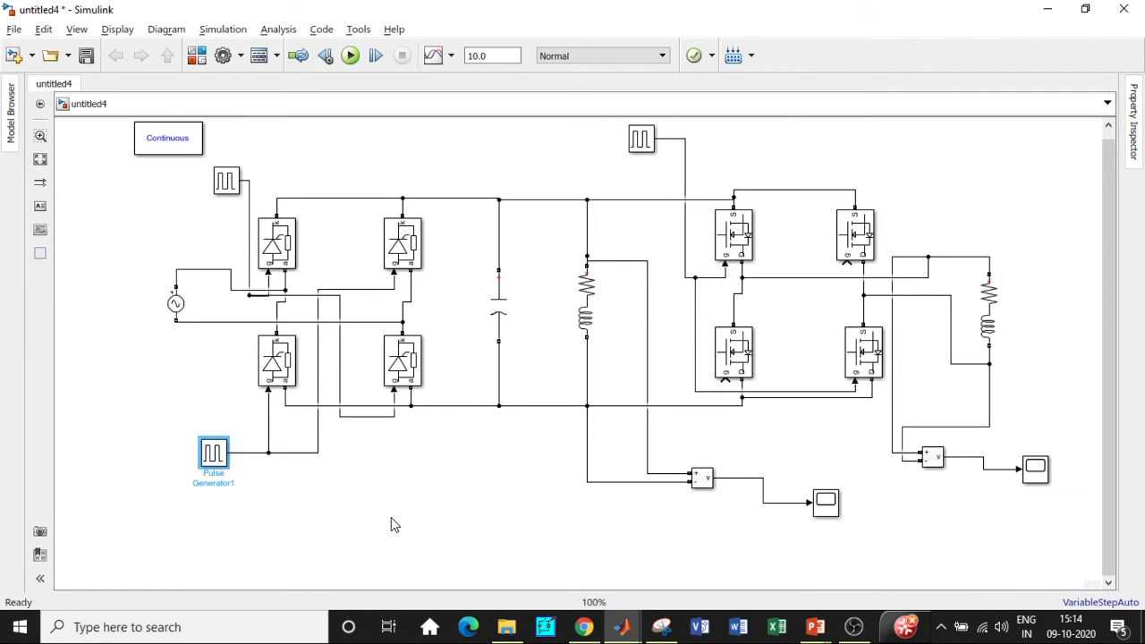
pyautogui.moveTo(215, 458); pyautogui.dragTo(724, 381)
pyautogui.moveTo(846, 263); pyautogui.dragTo(724, 433)
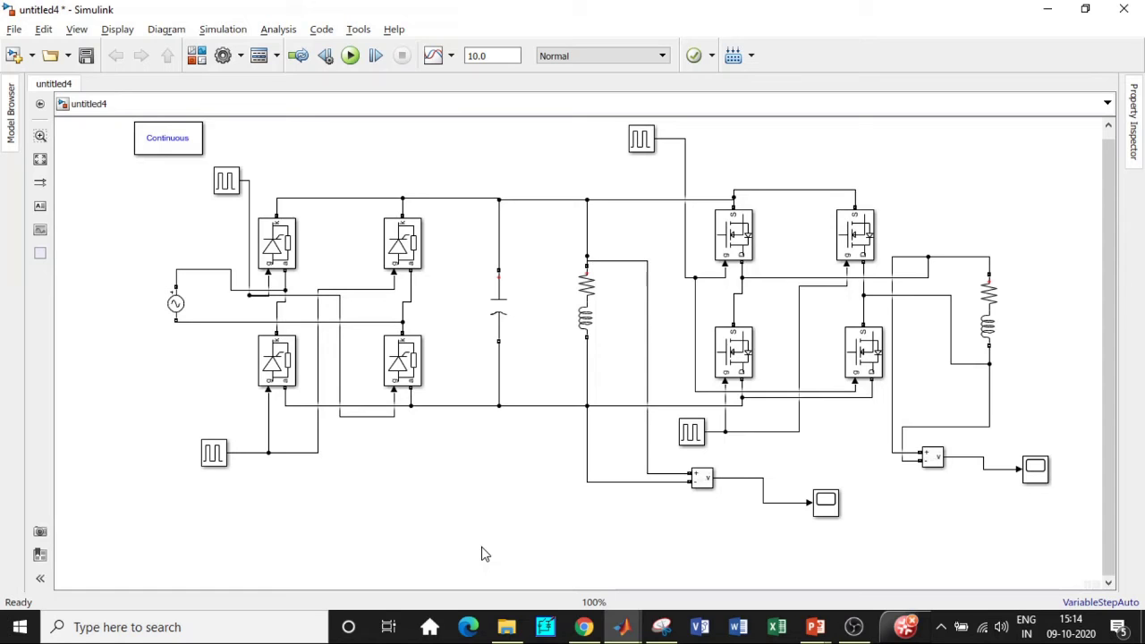
# - Check the timing parameters of the pulse generator above the thyristor bridge
pyautogui.click(229, 187)
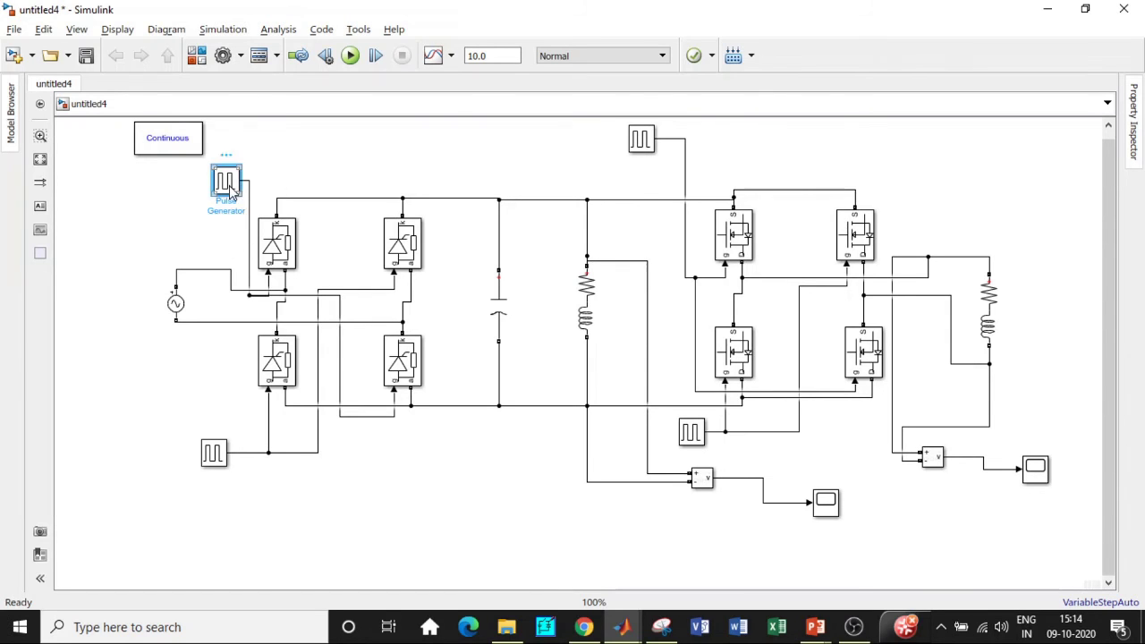
pyautogui.doubleClick(229, 186)
pyautogui.moveTo(636, 162); pyautogui.dragTo(625, 256)
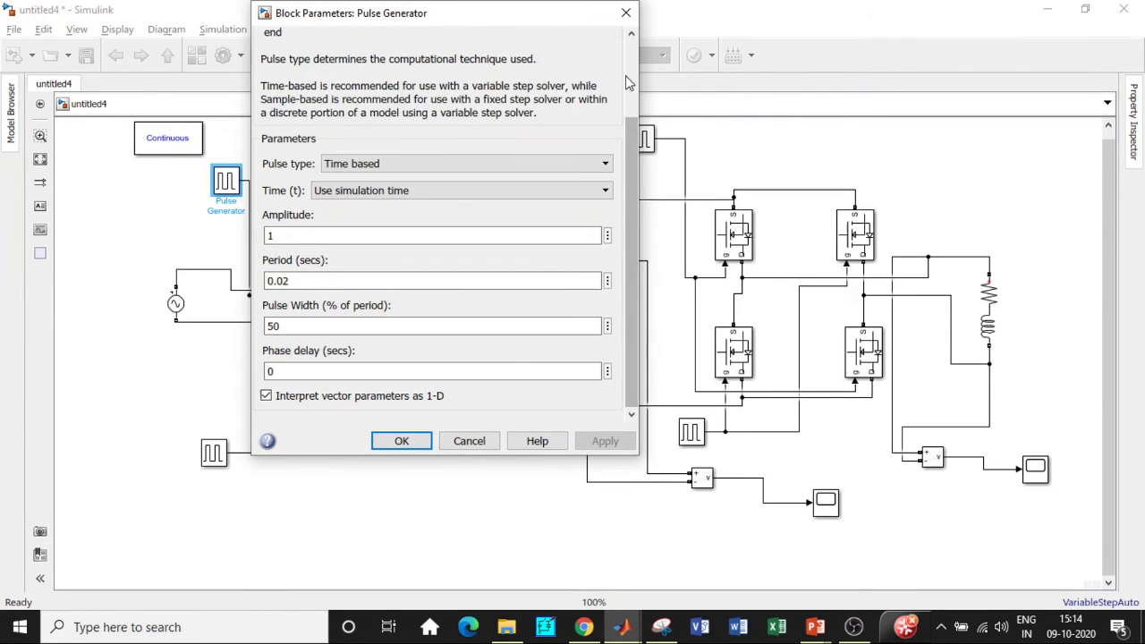
pyautogui.click(625, 13)
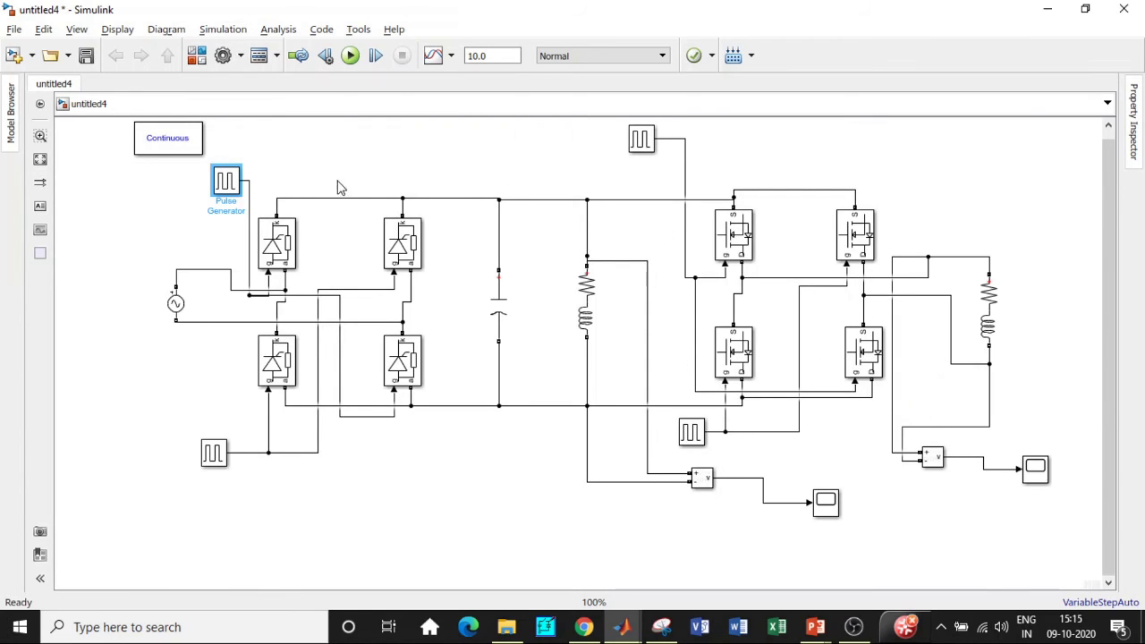
# - Set the simulation stop time to 1 and run the simulation
pyautogui.doubleClick(490, 55)
pyautogui.write('1')
pyautogui.click(350, 55)
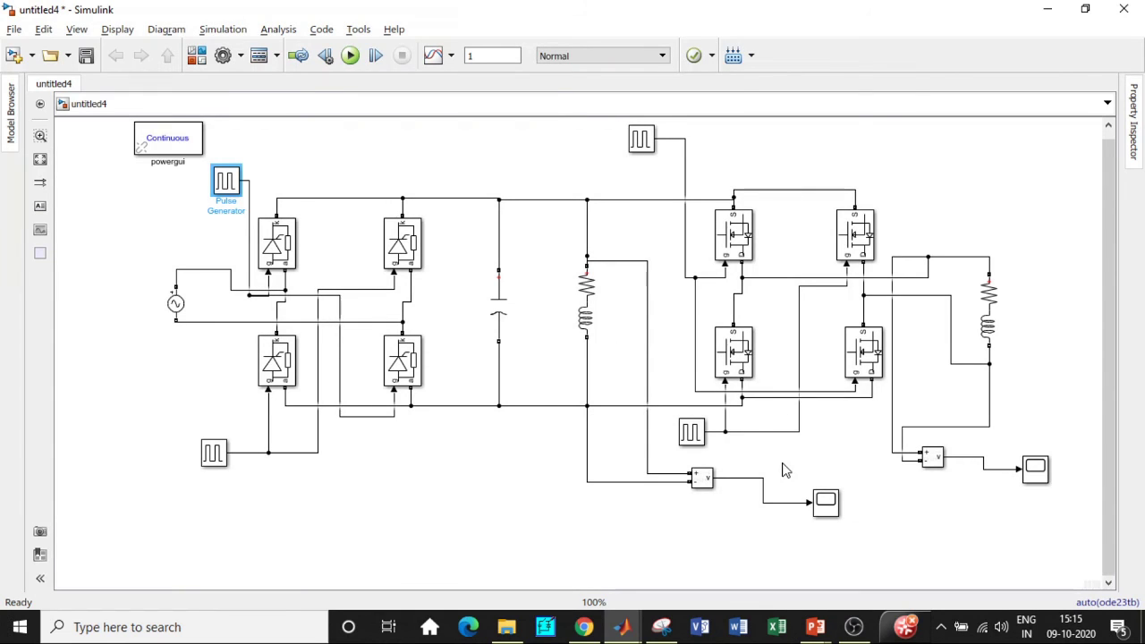
# - View the MOSFET bridge's load voltage waveform, close it, and open the scope for the rectifier's output voltage
pyautogui.doubleClick(1035, 467)
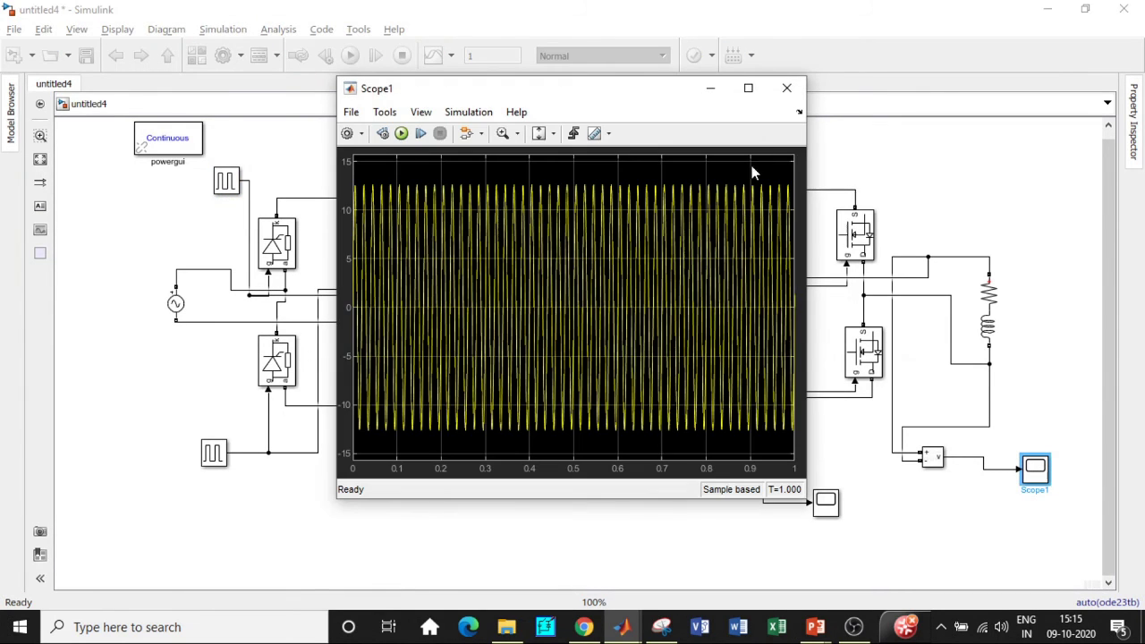
pyautogui.click(786, 87)
pyautogui.doubleClick(826, 502)
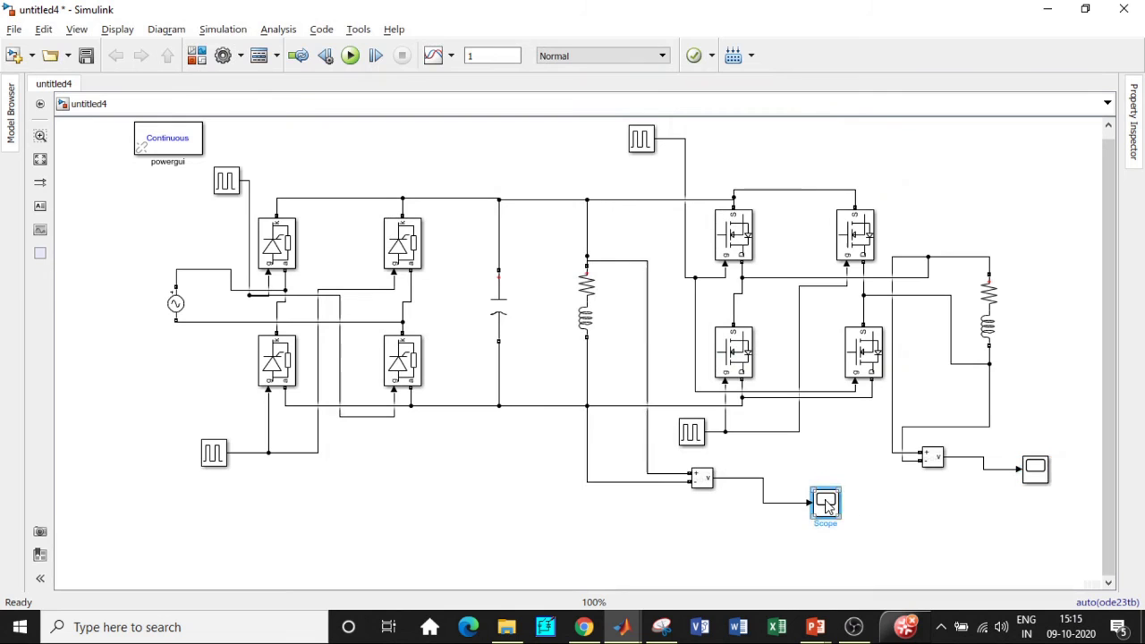
# - Examine the rectifier's output voltage waveform enlarged between about 0.26 and 0.5 s, and close the scope
pyautogui.click(748, 88)
pyautogui.click(166, 51)
pyautogui.moveTo(311, 109); pyautogui.dragTo(575, 528)
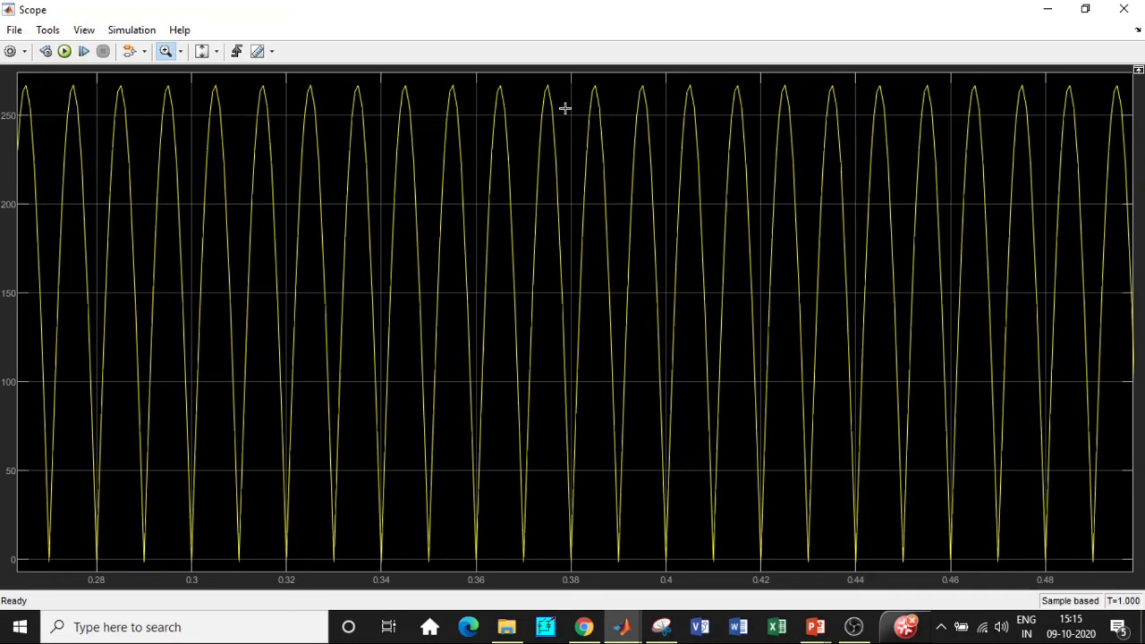
pyautogui.scroll(-1, 564, 109)
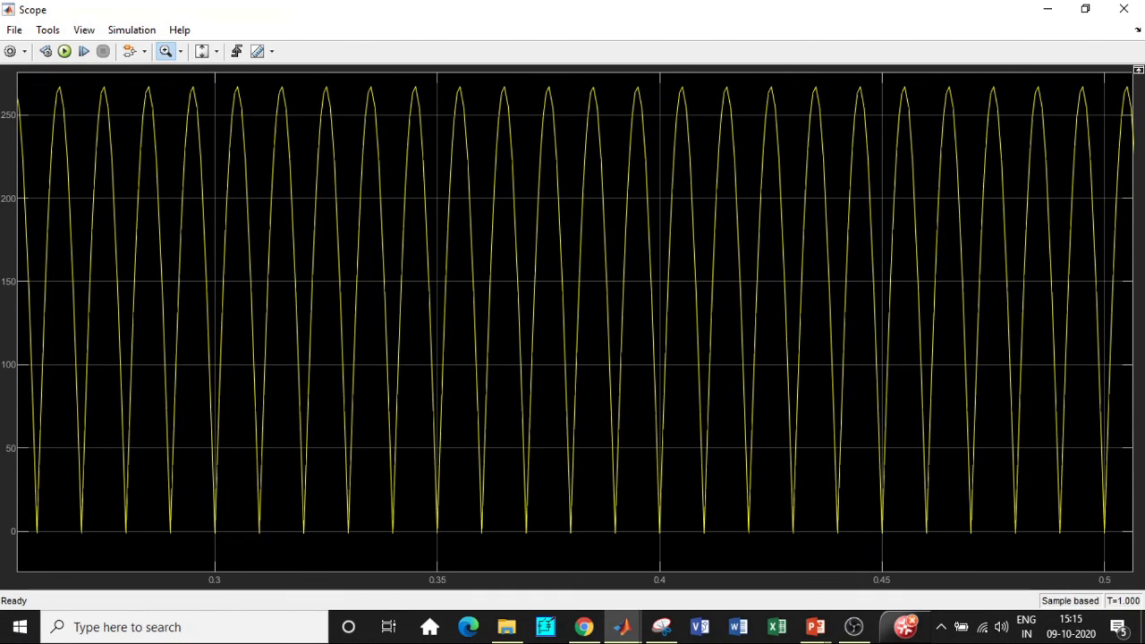
pyautogui.click(1125, 8)
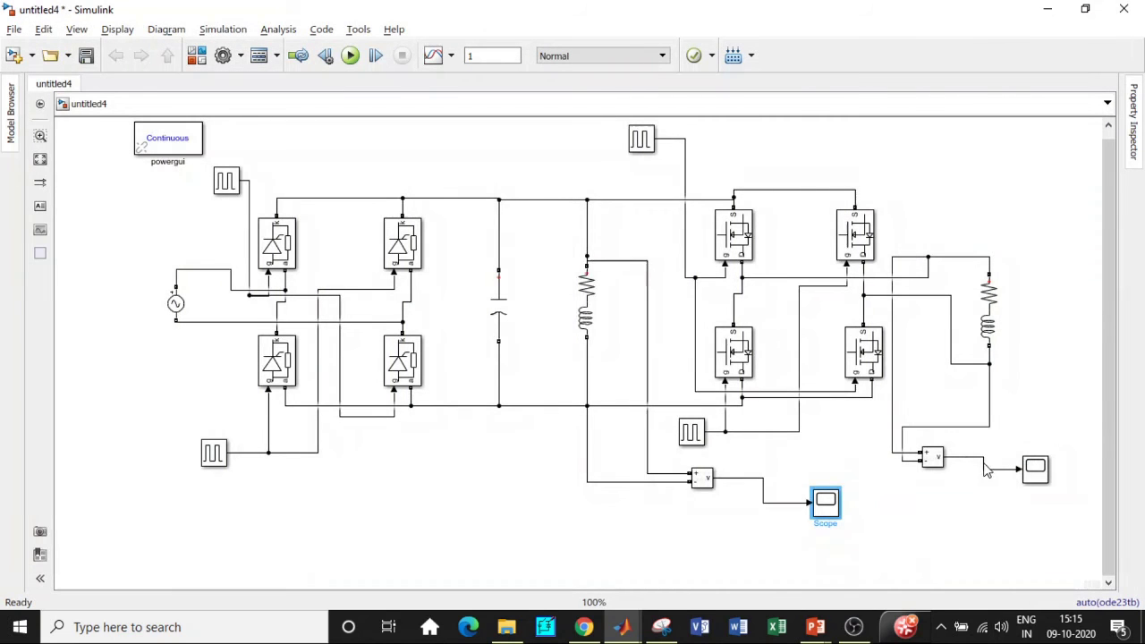
# - Open the inverter load's voltage scope, examine individual cycles between about 0.42 and 0.54 s, and close it
pyautogui.doubleClick(1034, 471)
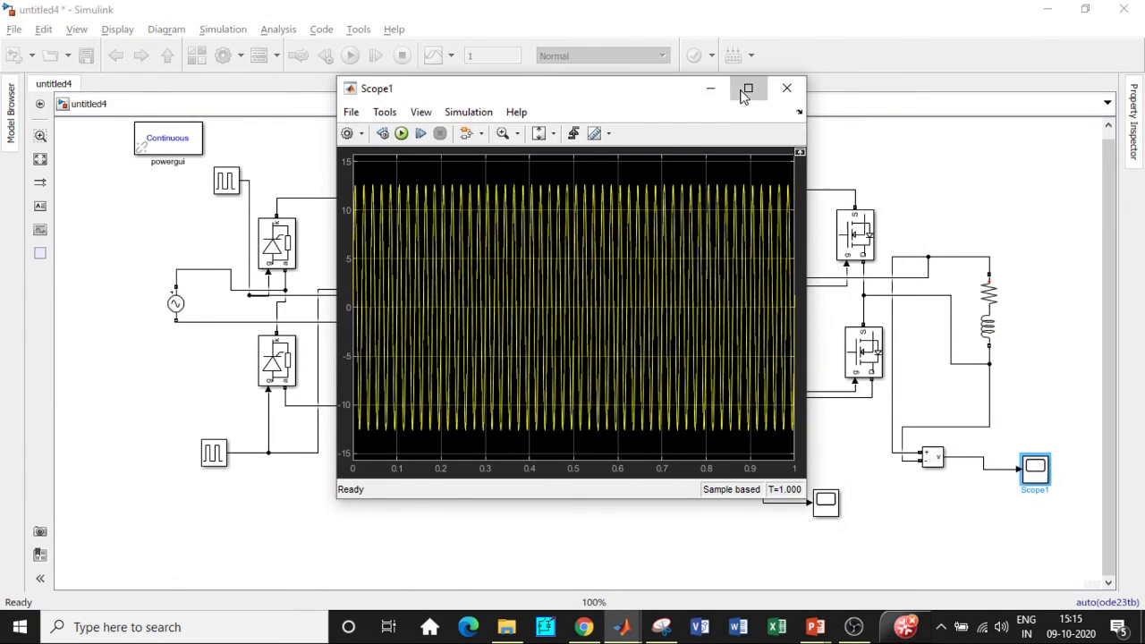
pyautogui.click(745, 87)
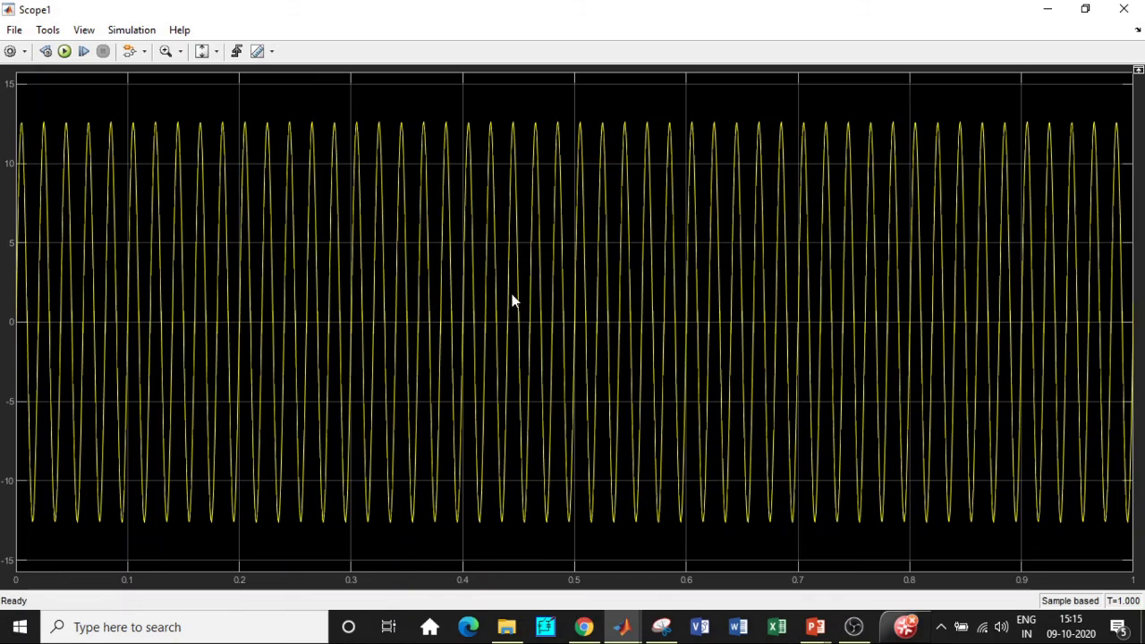
pyautogui.click(166, 51)
pyautogui.moveTo(407, 106); pyautogui.dragTo(662, 531)
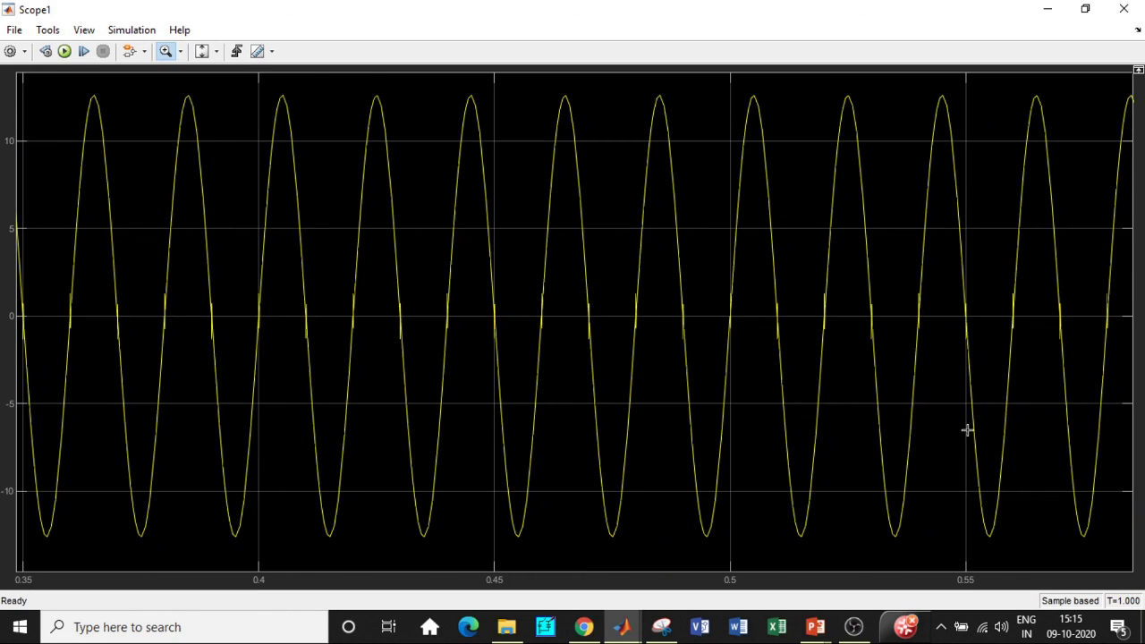
pyautogui.moveTo(334, 82); pyautogui.dragTo(937, 554)
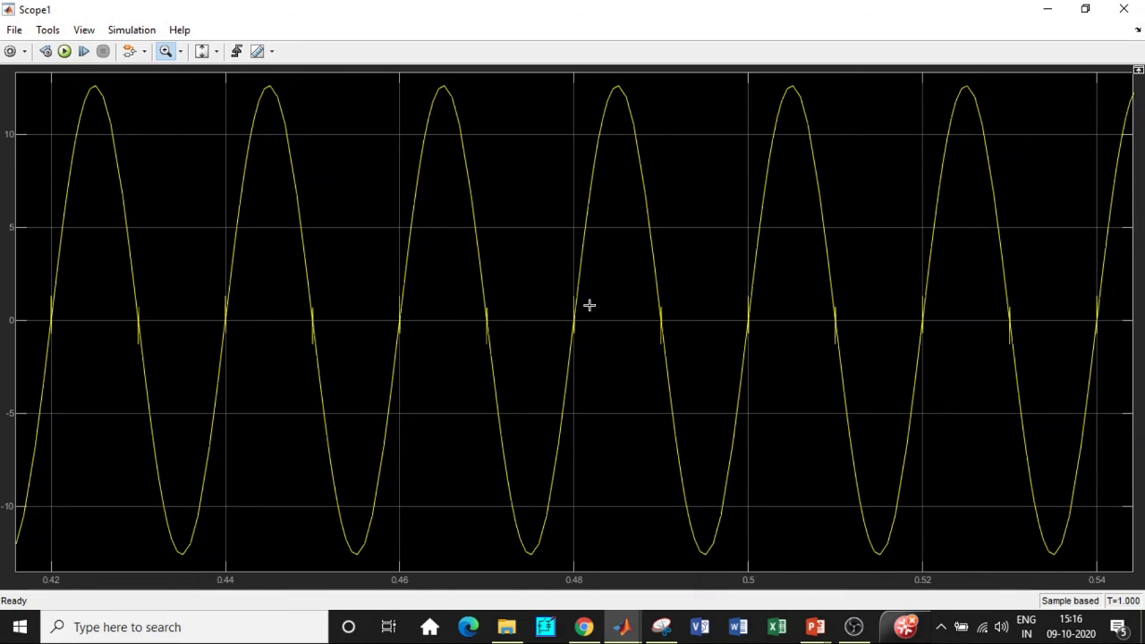
pyautogui.click(1123, 9)
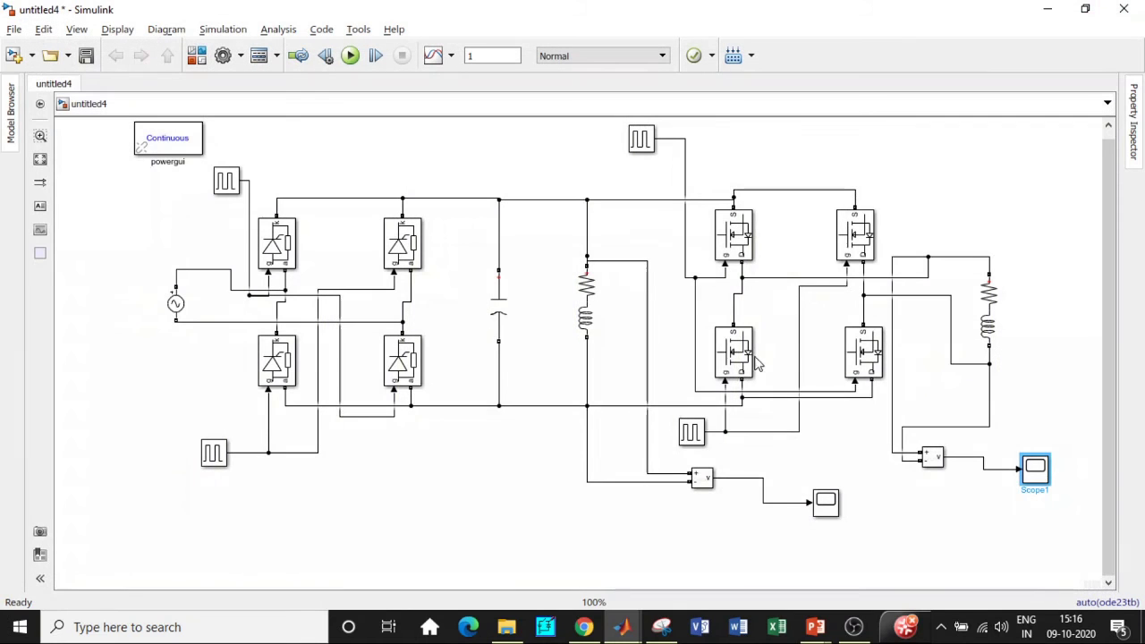
# - Reopen the rectifier and inverter voltage scopes in turn to compare their waveforms, closing each and returning to the model
pyautogui.click(825, 504)
pyautogui.doubleClick(825, 504)
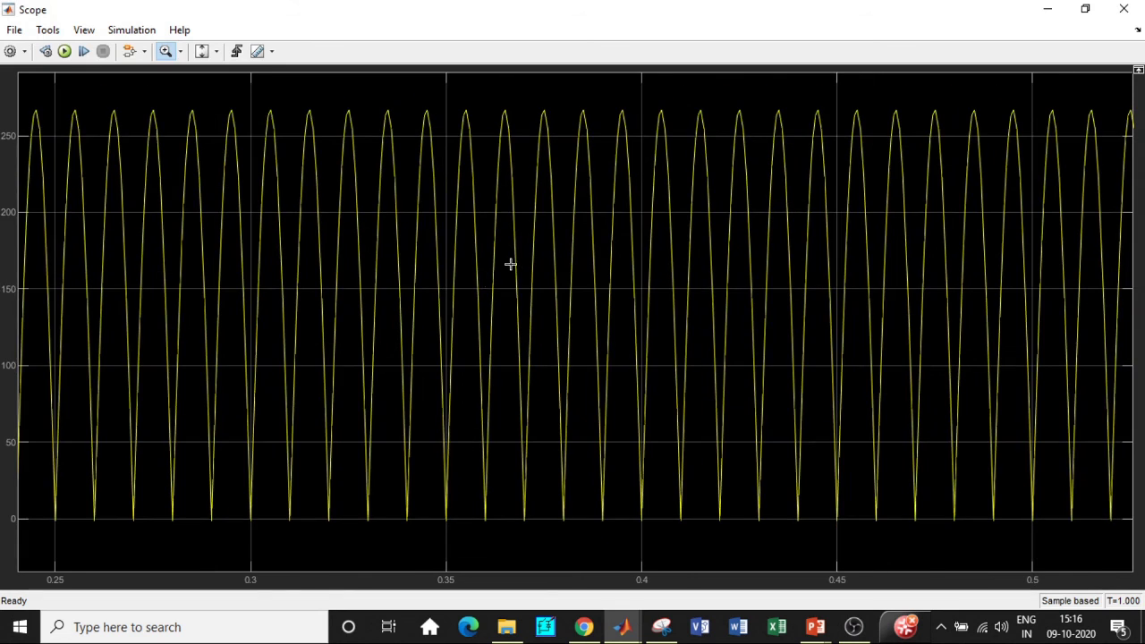
pyautogui.click(1124, 9)
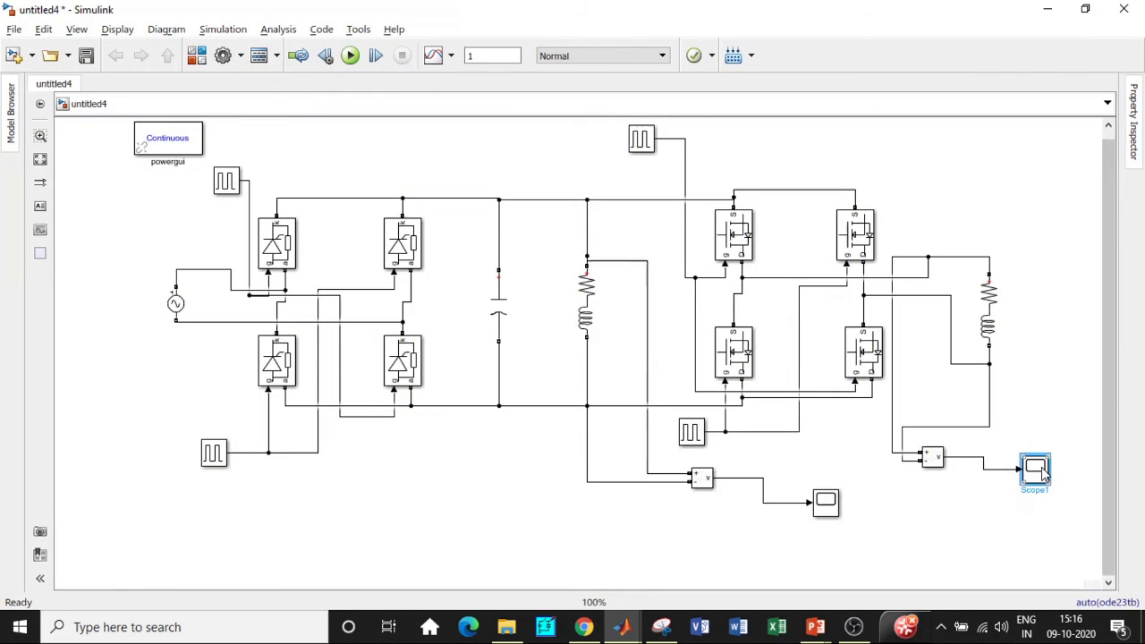
pyautogui.doubleClick(1038, 467)
pyautogui.scroll(-2, 558, 286)
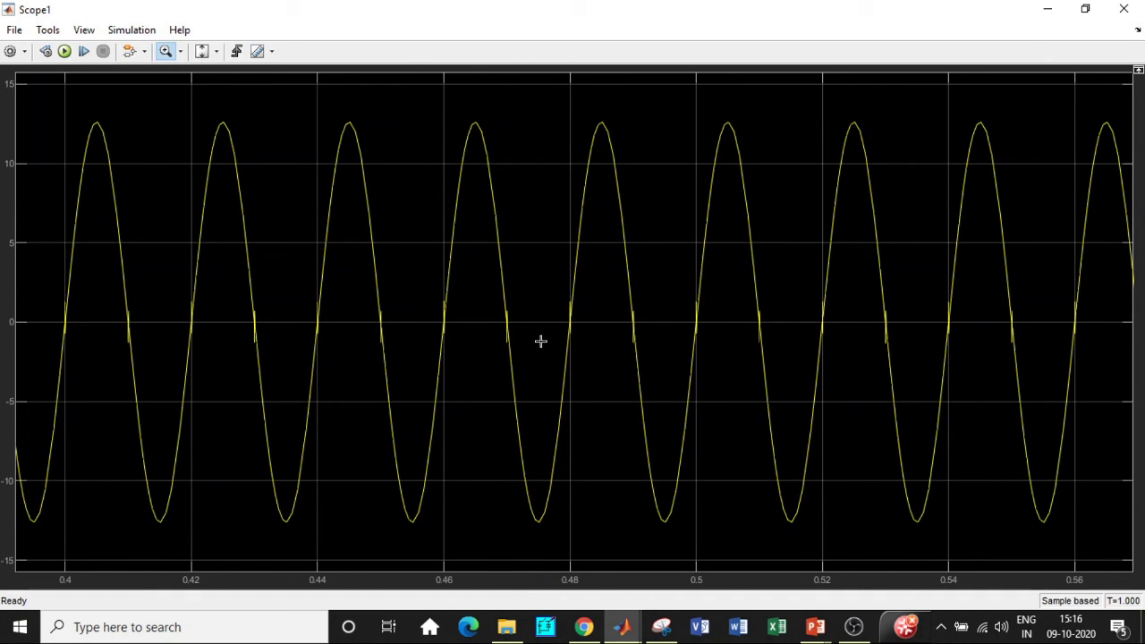
pyautogui.click(1123, 9)
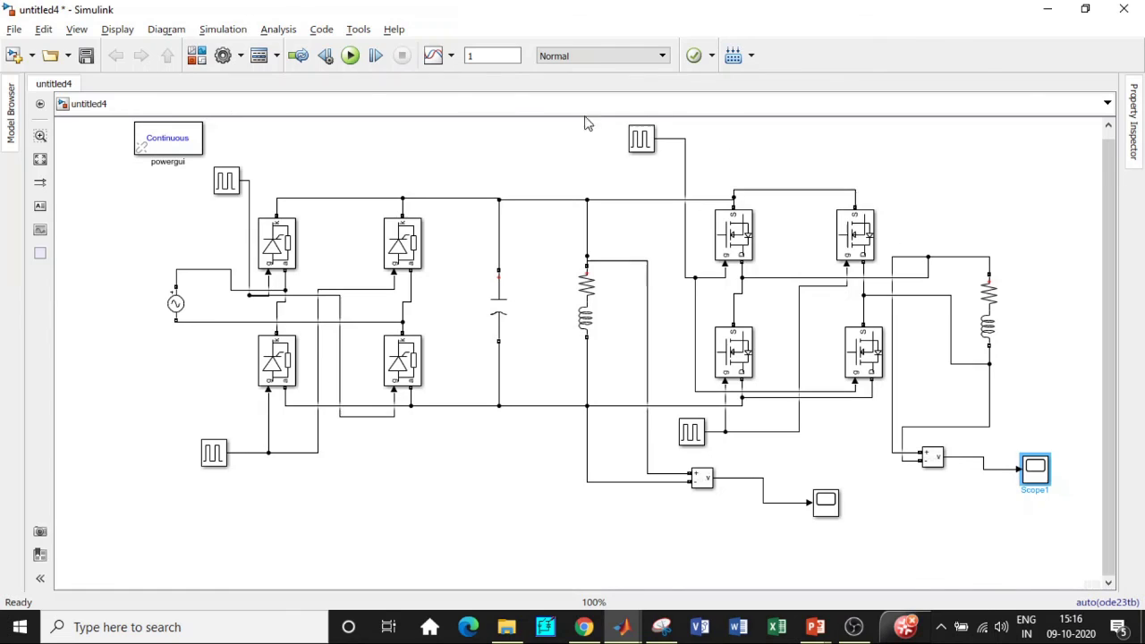
pyautogui.click(448, 494)
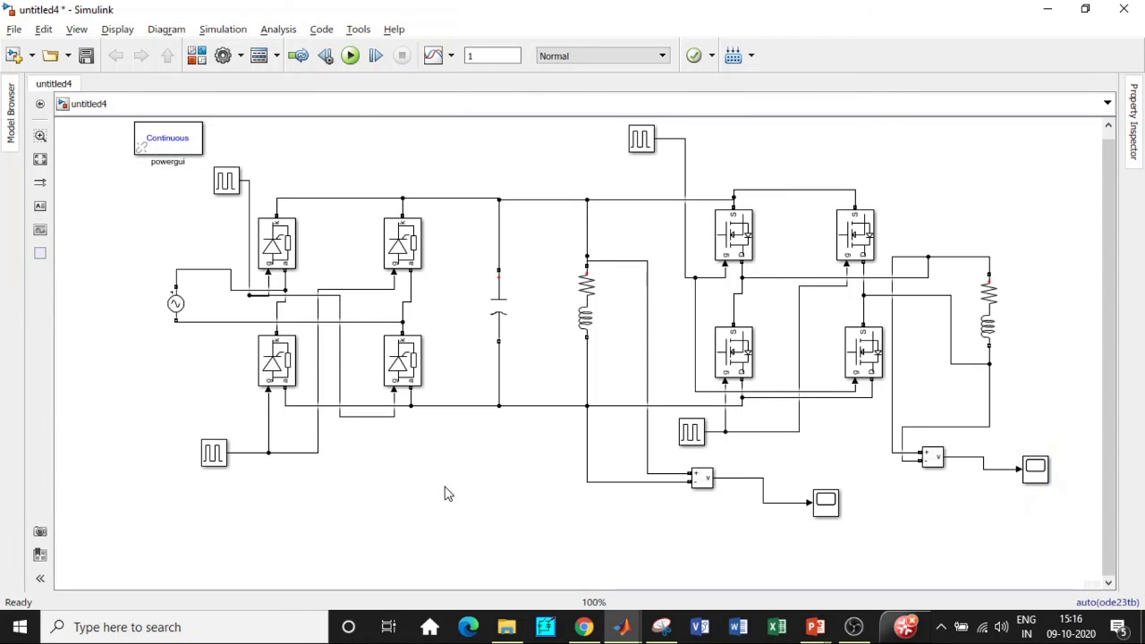